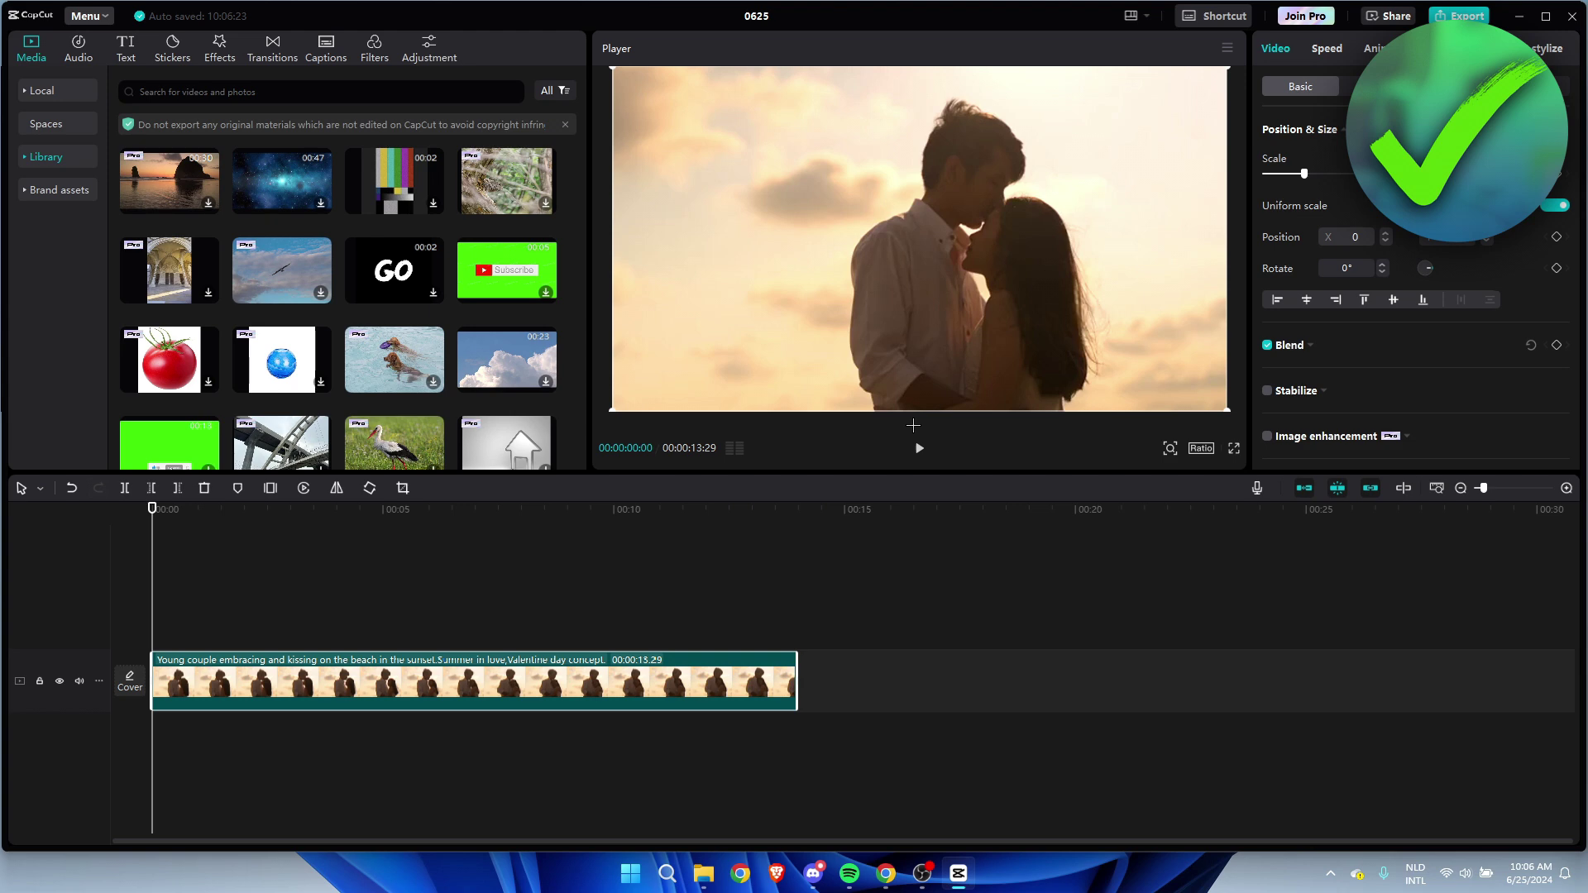
- Place the first 'black background' library result on a track above the couple video
scroll(485, 411, down, 5)
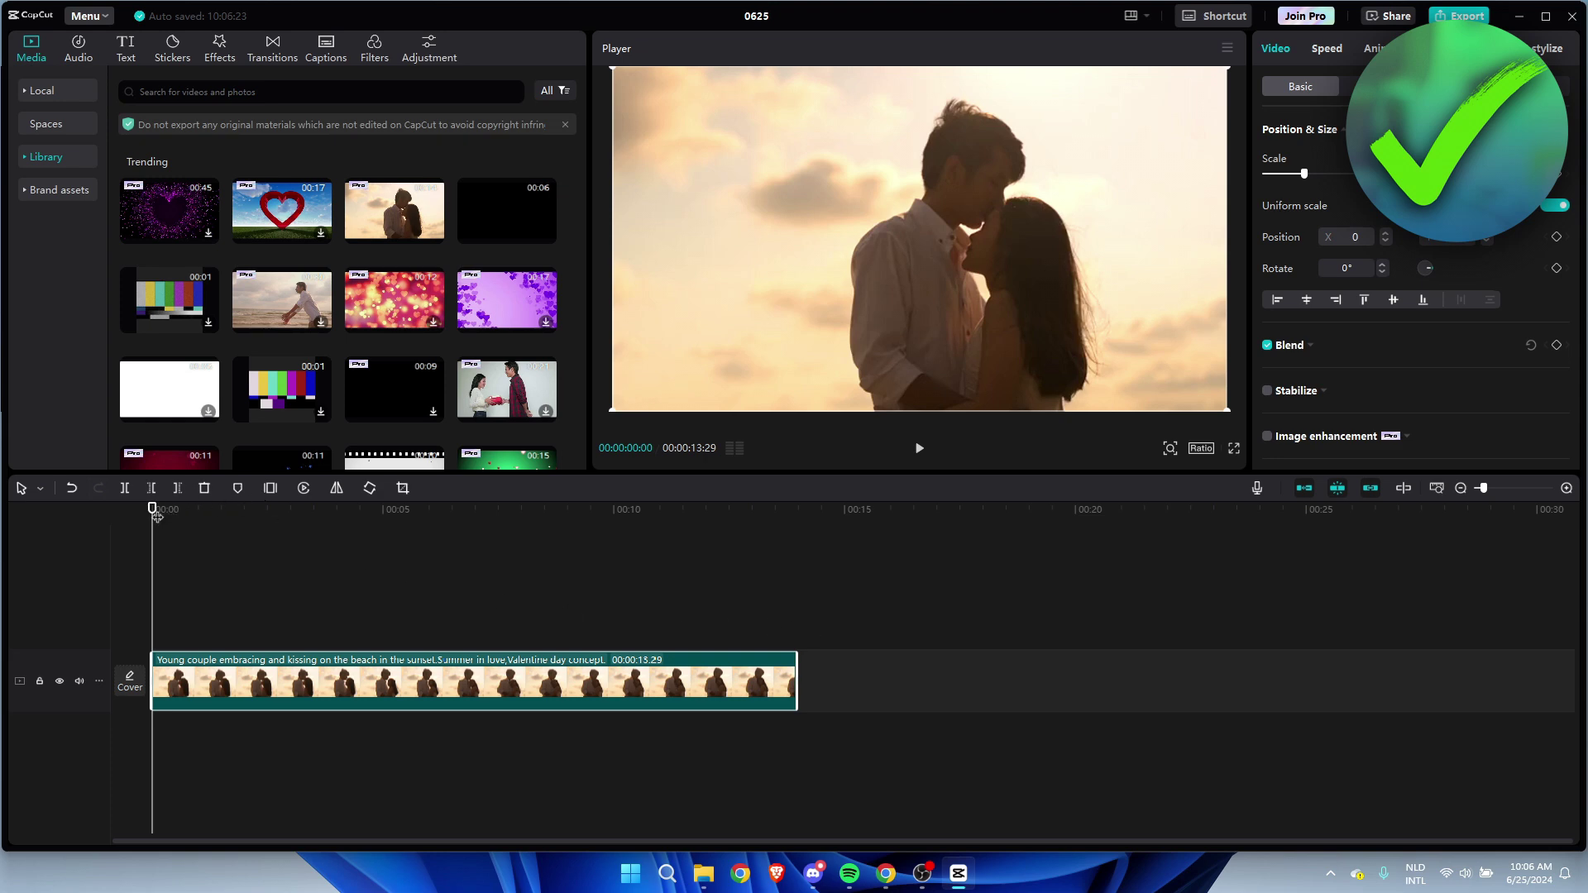
mouse_move(156, 516)
mouse_down()
mouse_move(724, 516)
mouse_move(151, 516)
mouse_up()
click(187, 90)
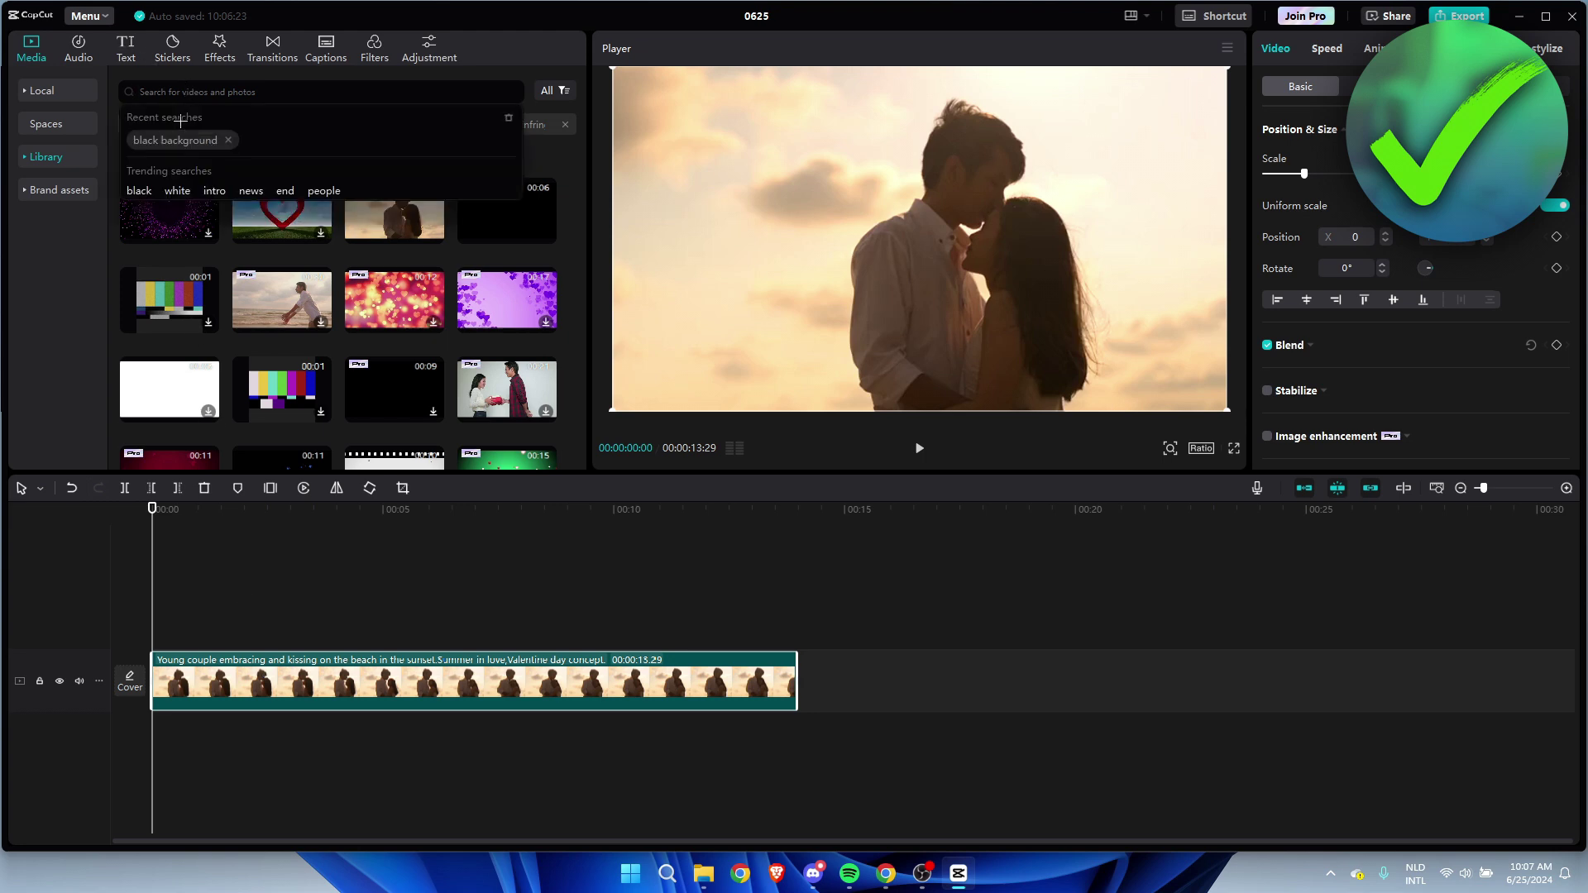
click(174, 138)
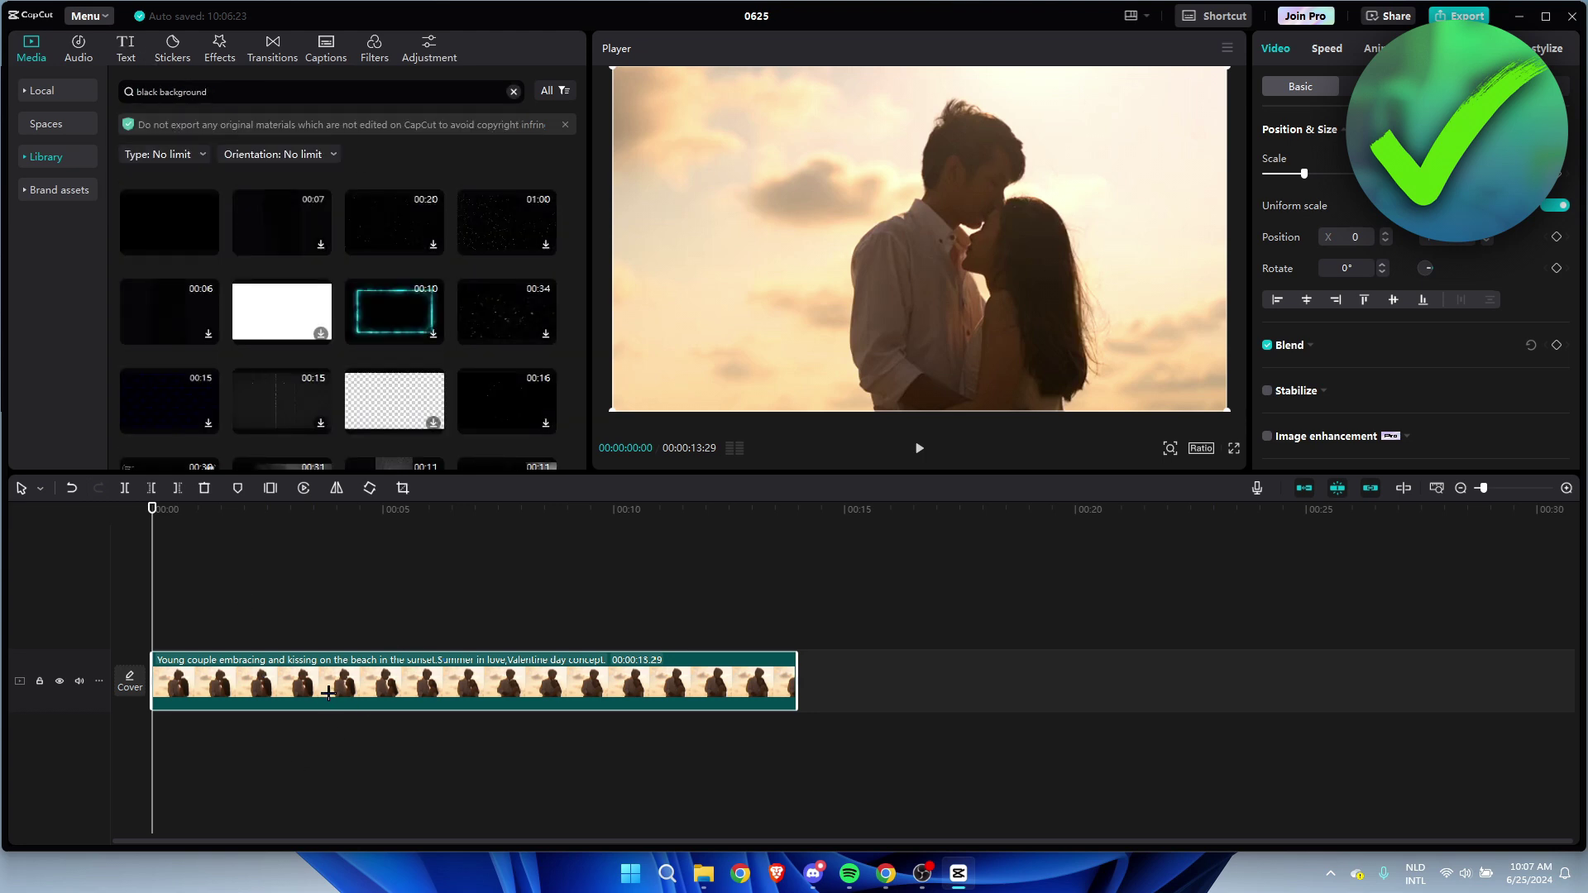
drag(159, 236, 160, 627)
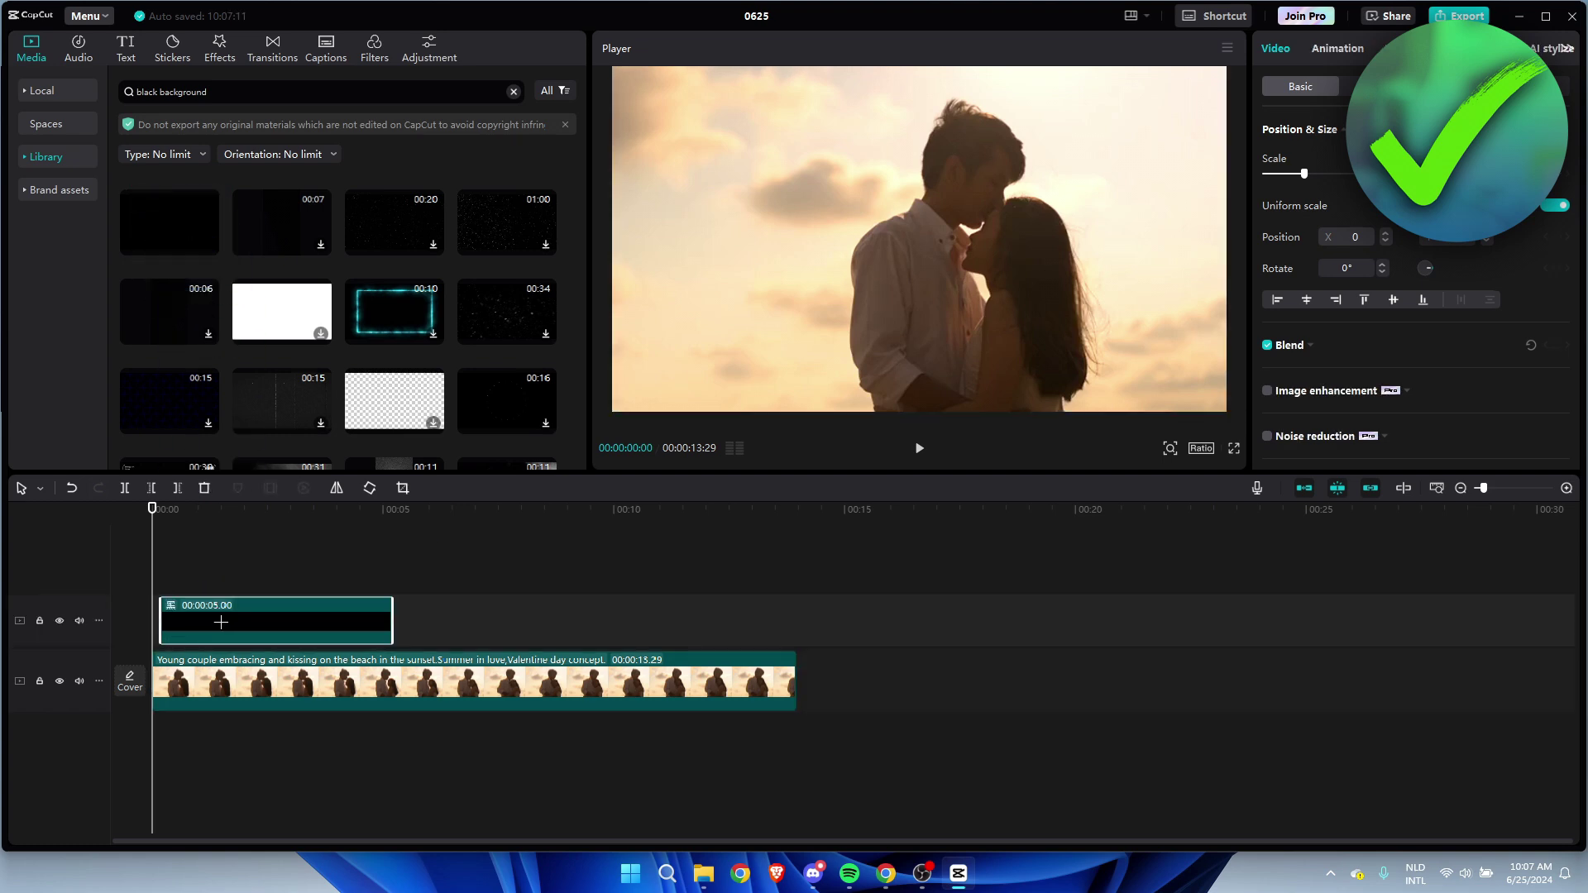
- Stretch the black clip to 13:29 so it spans the video's full length
click(258, 628)
drag(384, 618, 796, 617)
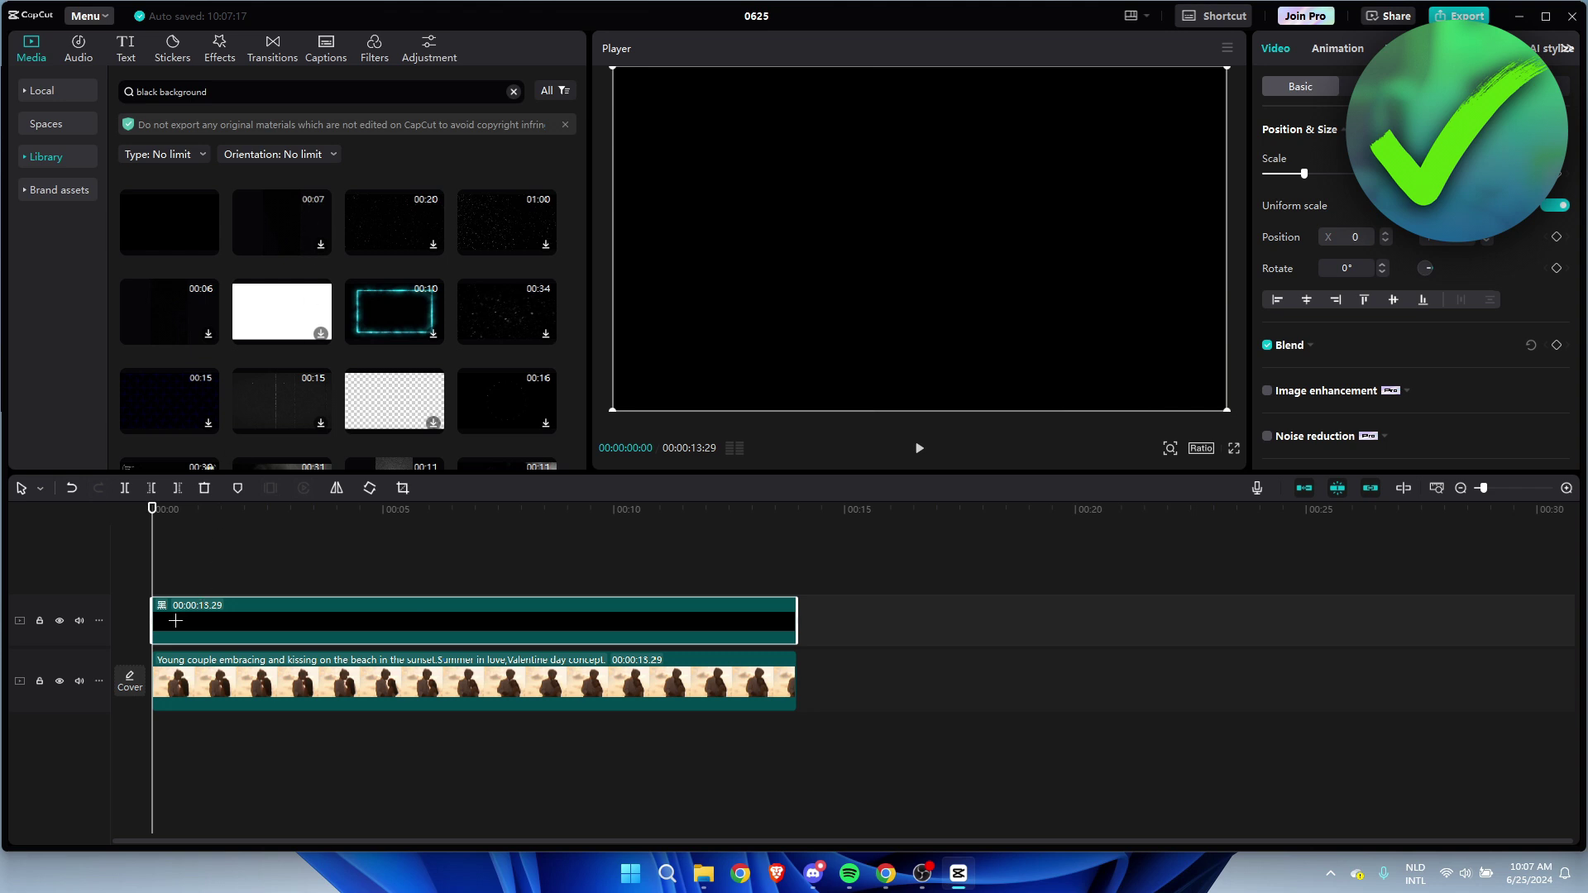
click(299, 656)
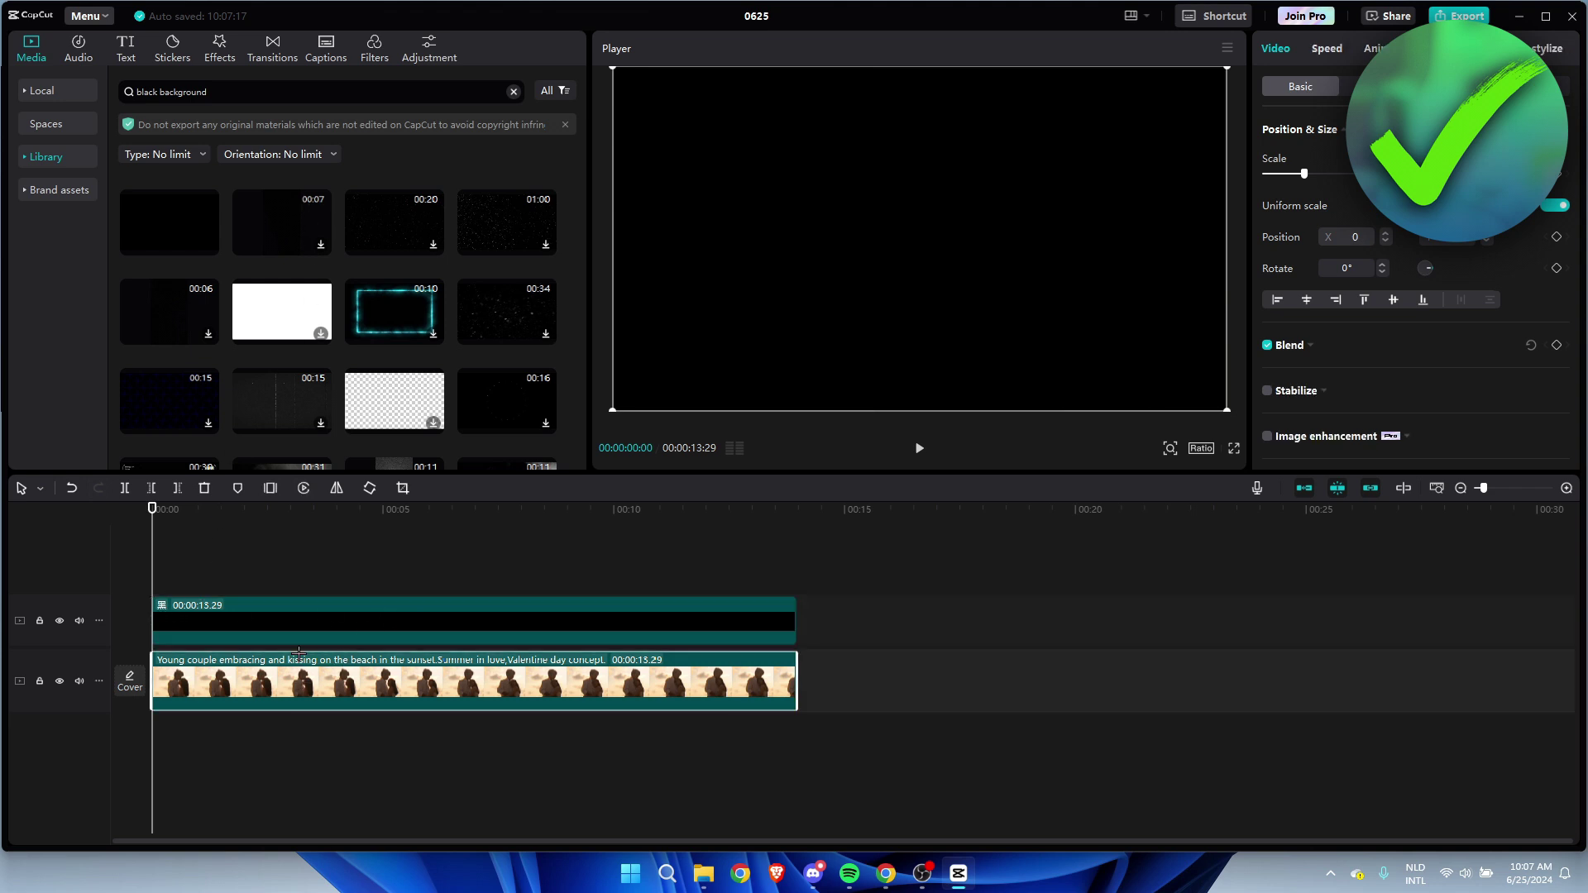
click(292, 635)
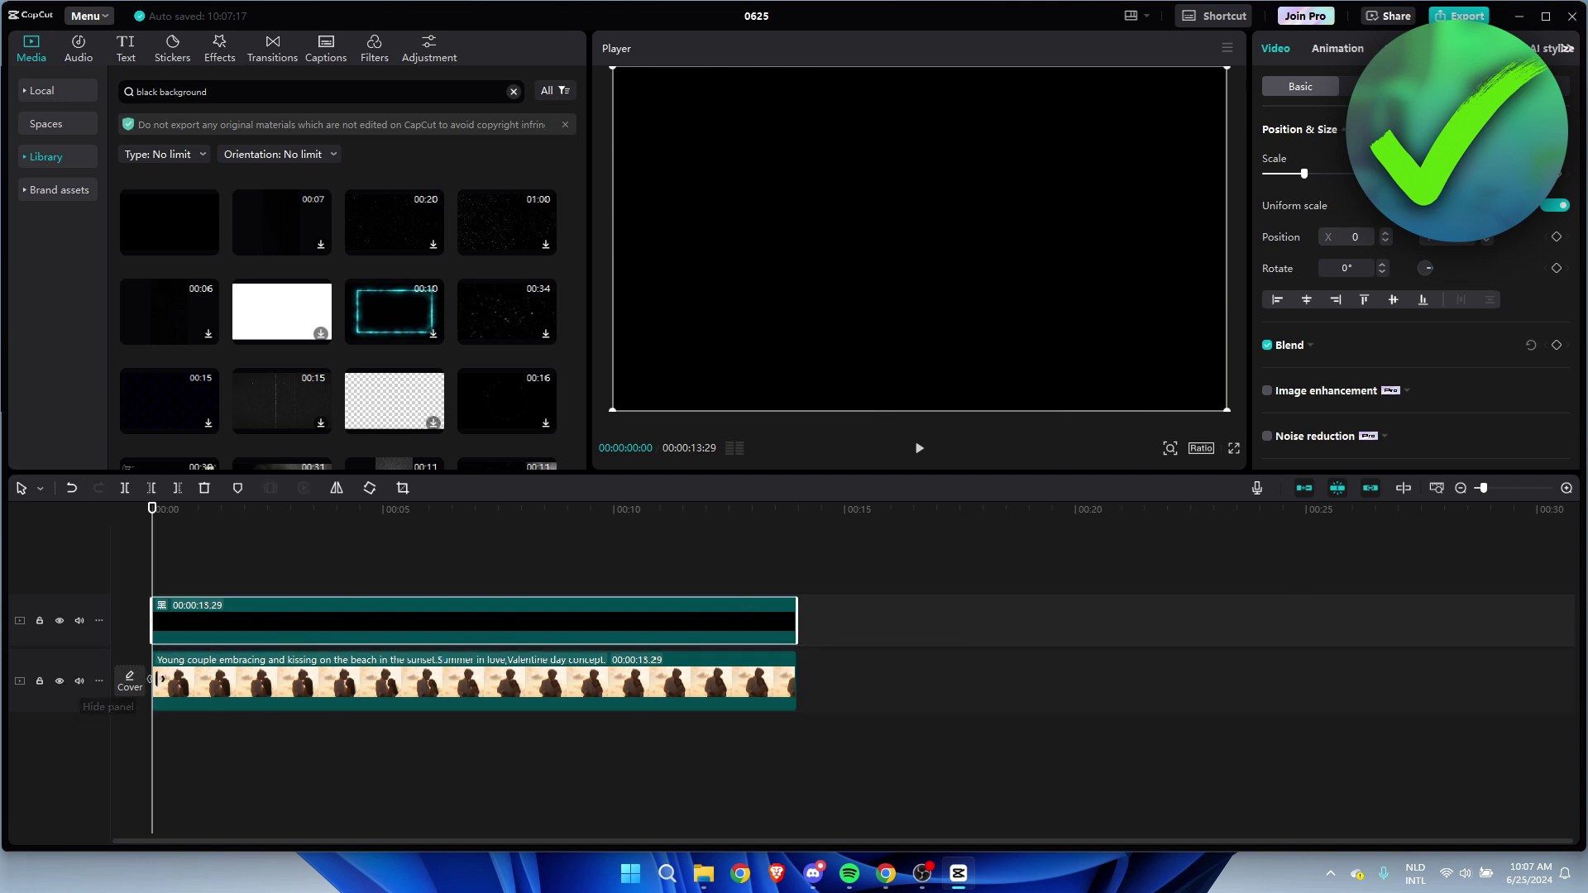
click(174, 678)
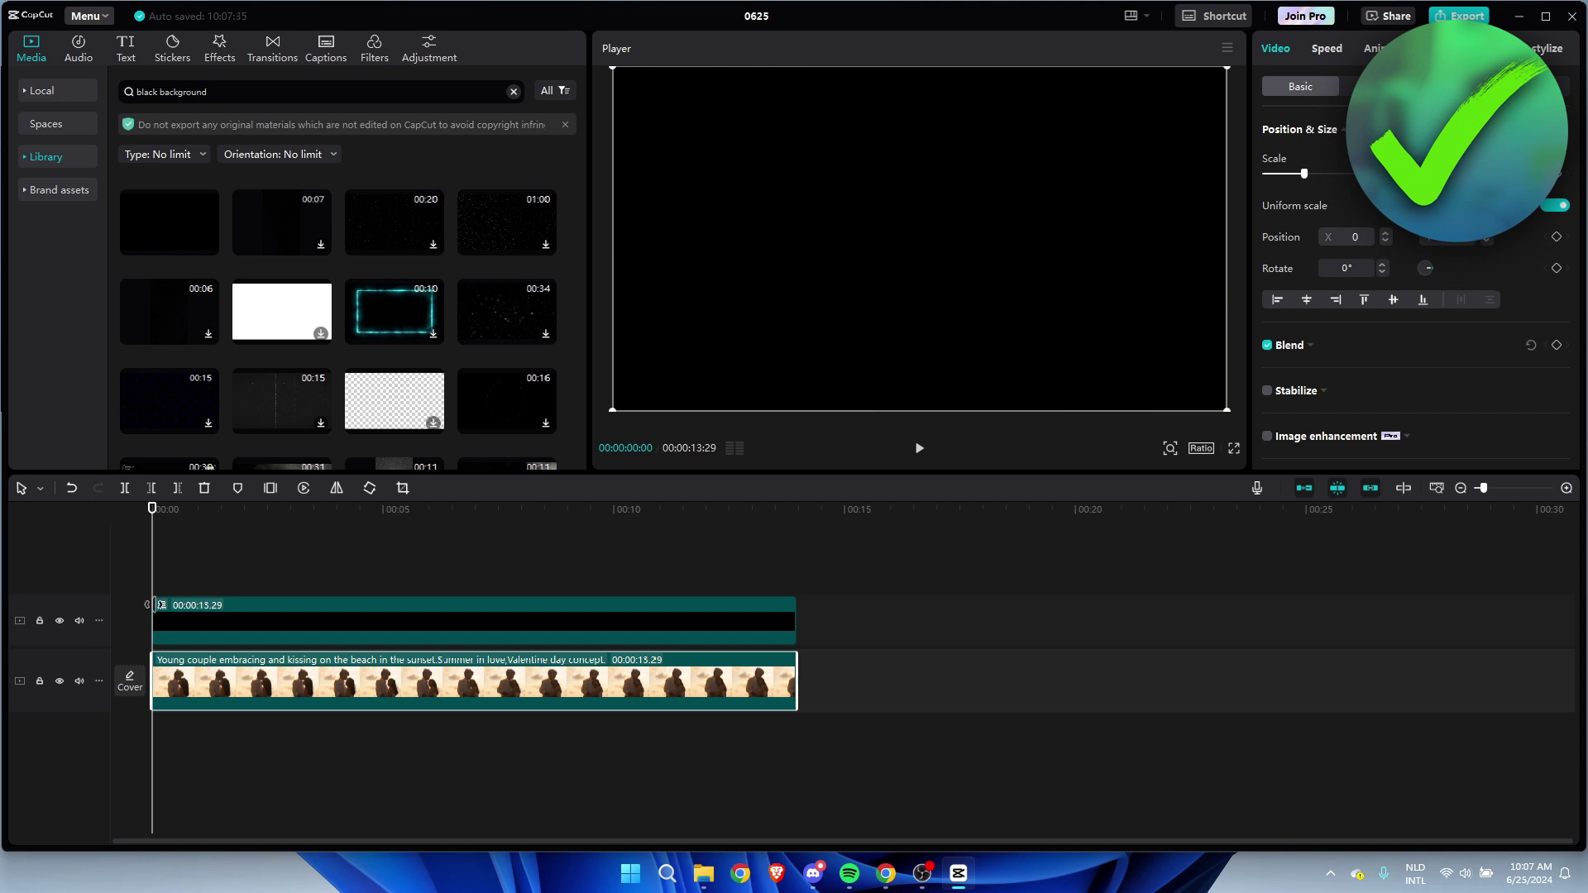
- Paste a copy of the couple video and move it onto the top track
click(151, 605)
key(ctrl+v)
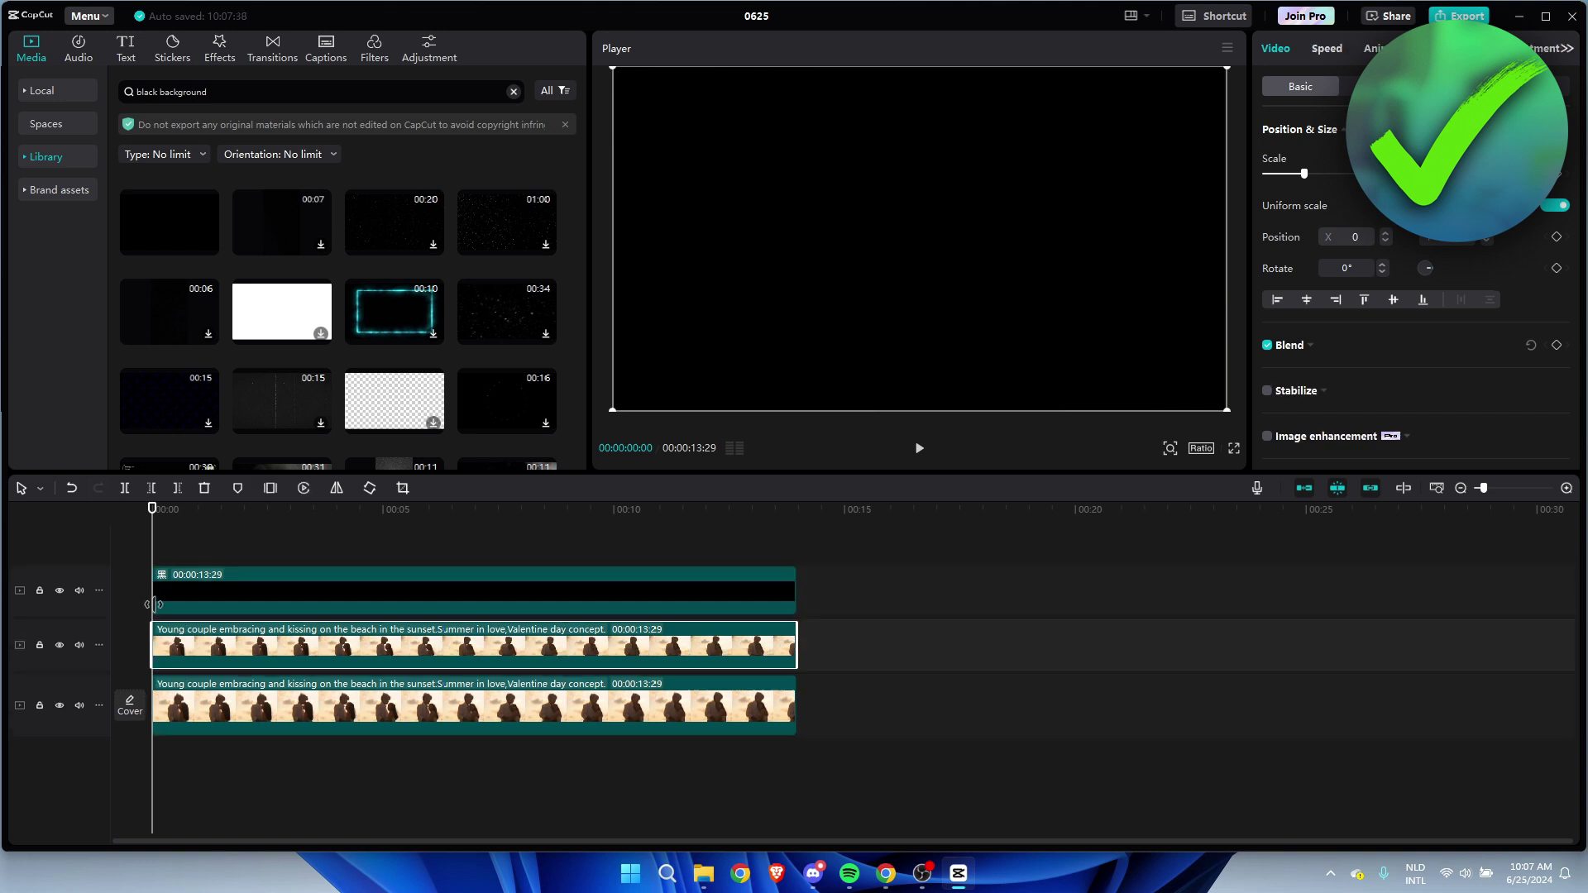
drag(206, 616, 206, 573)
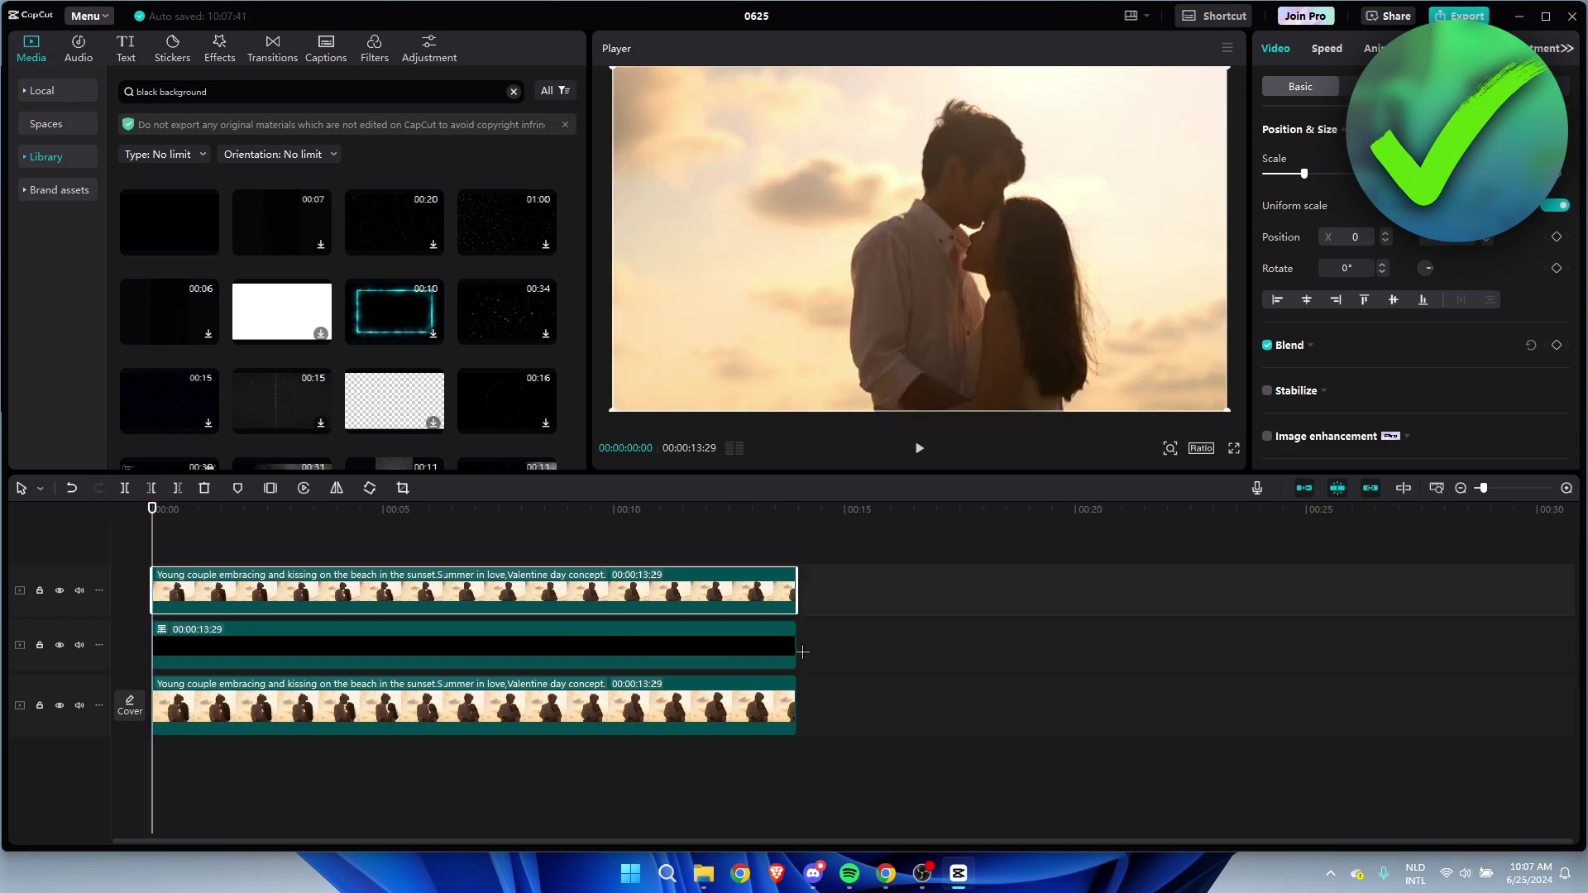
- Hide the black overlay track and the top video copy track
click(184, 710)
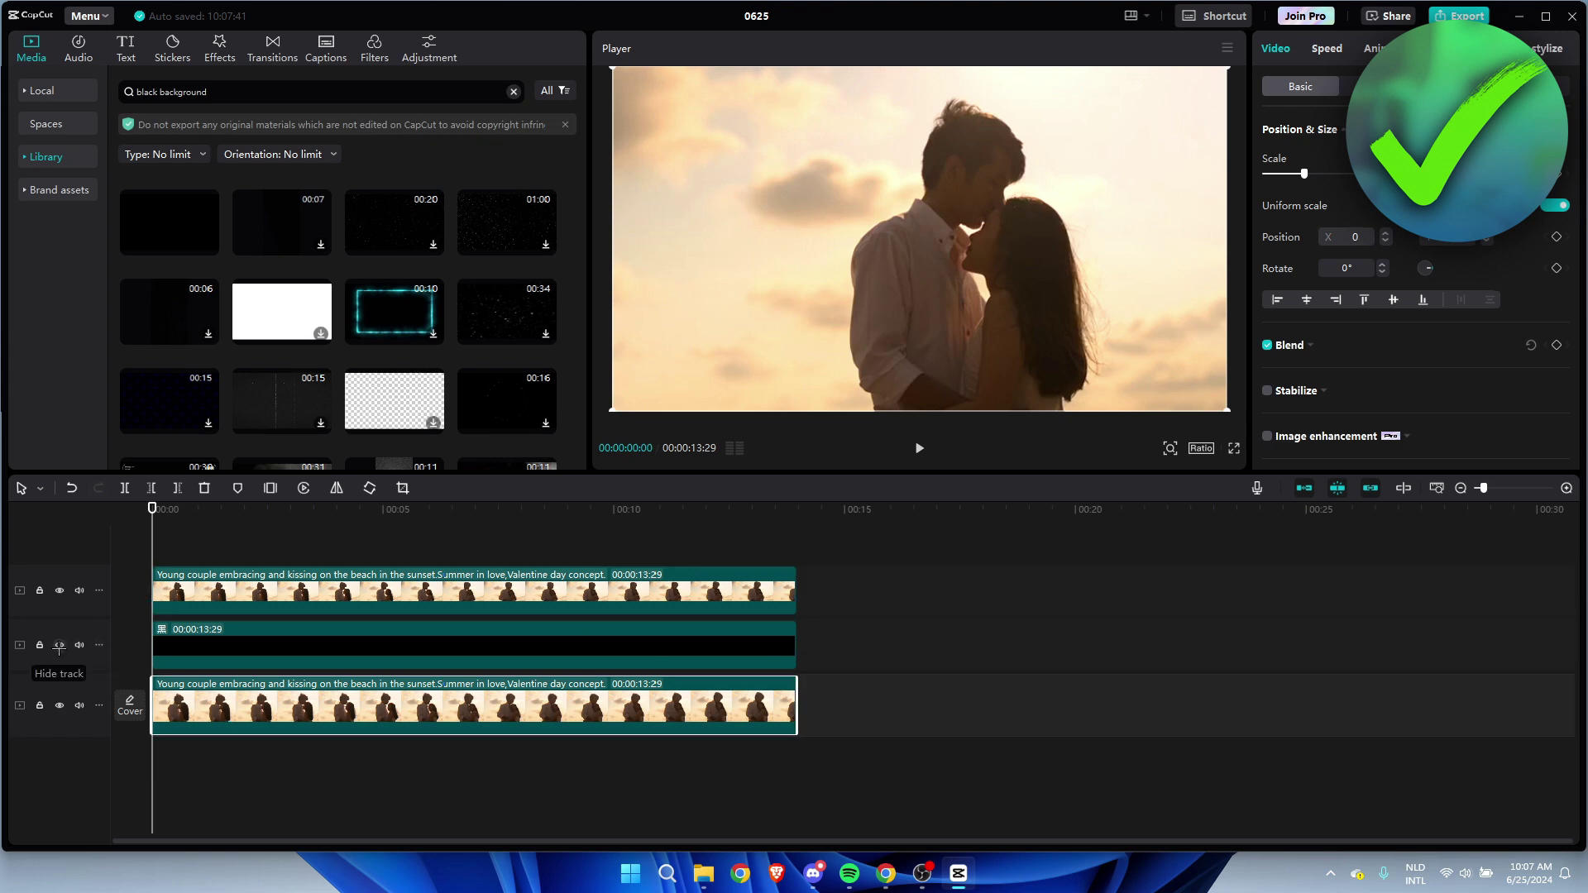
click(59, 645)
click(59, 589)
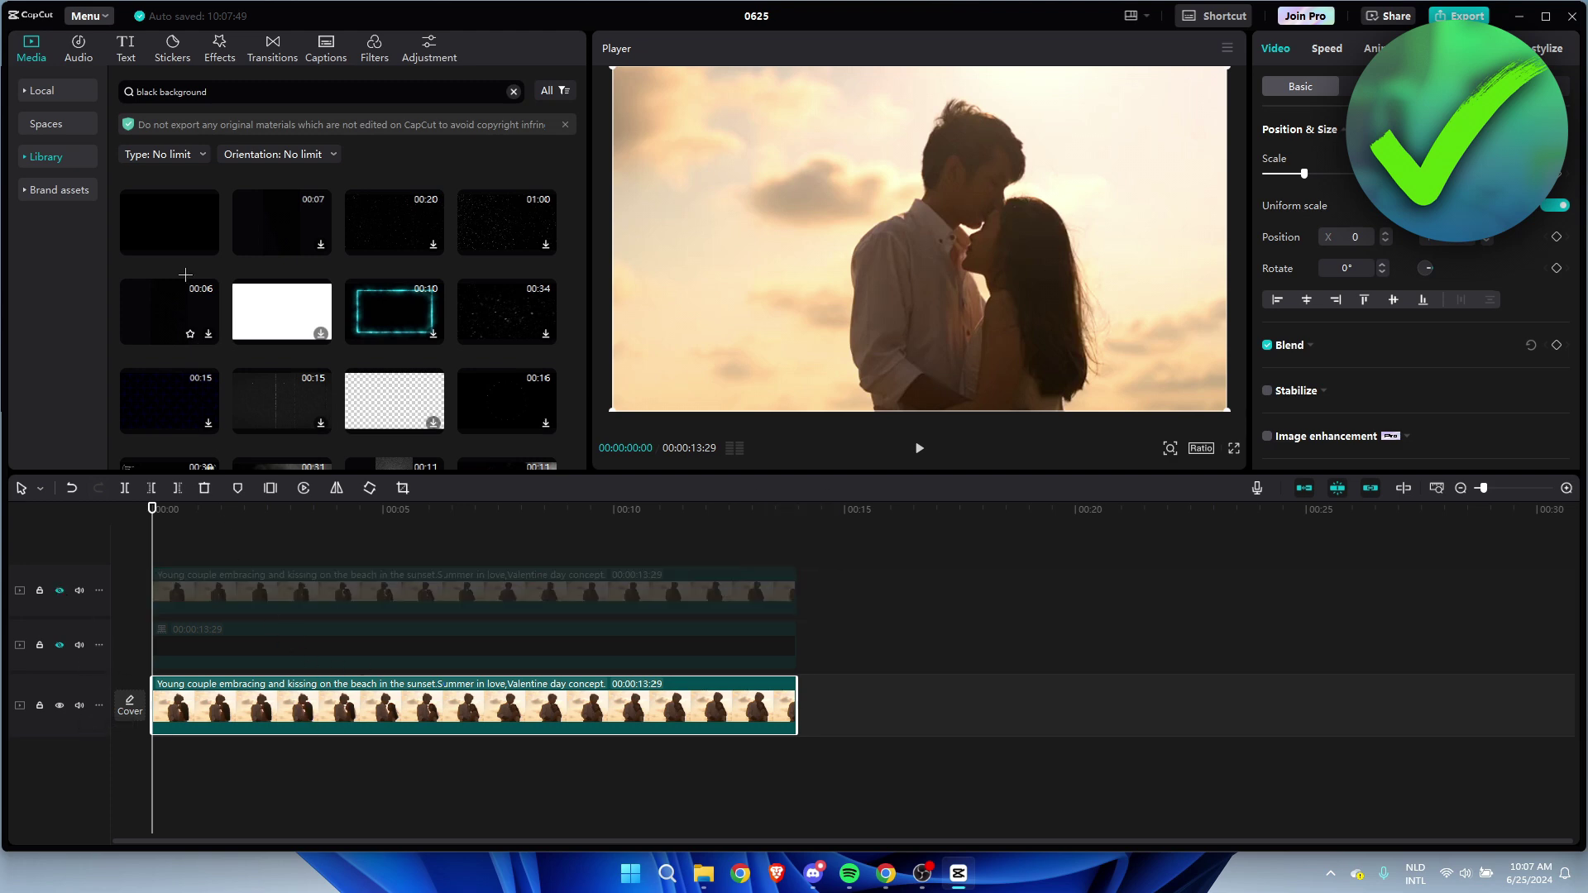
click(217, 45)
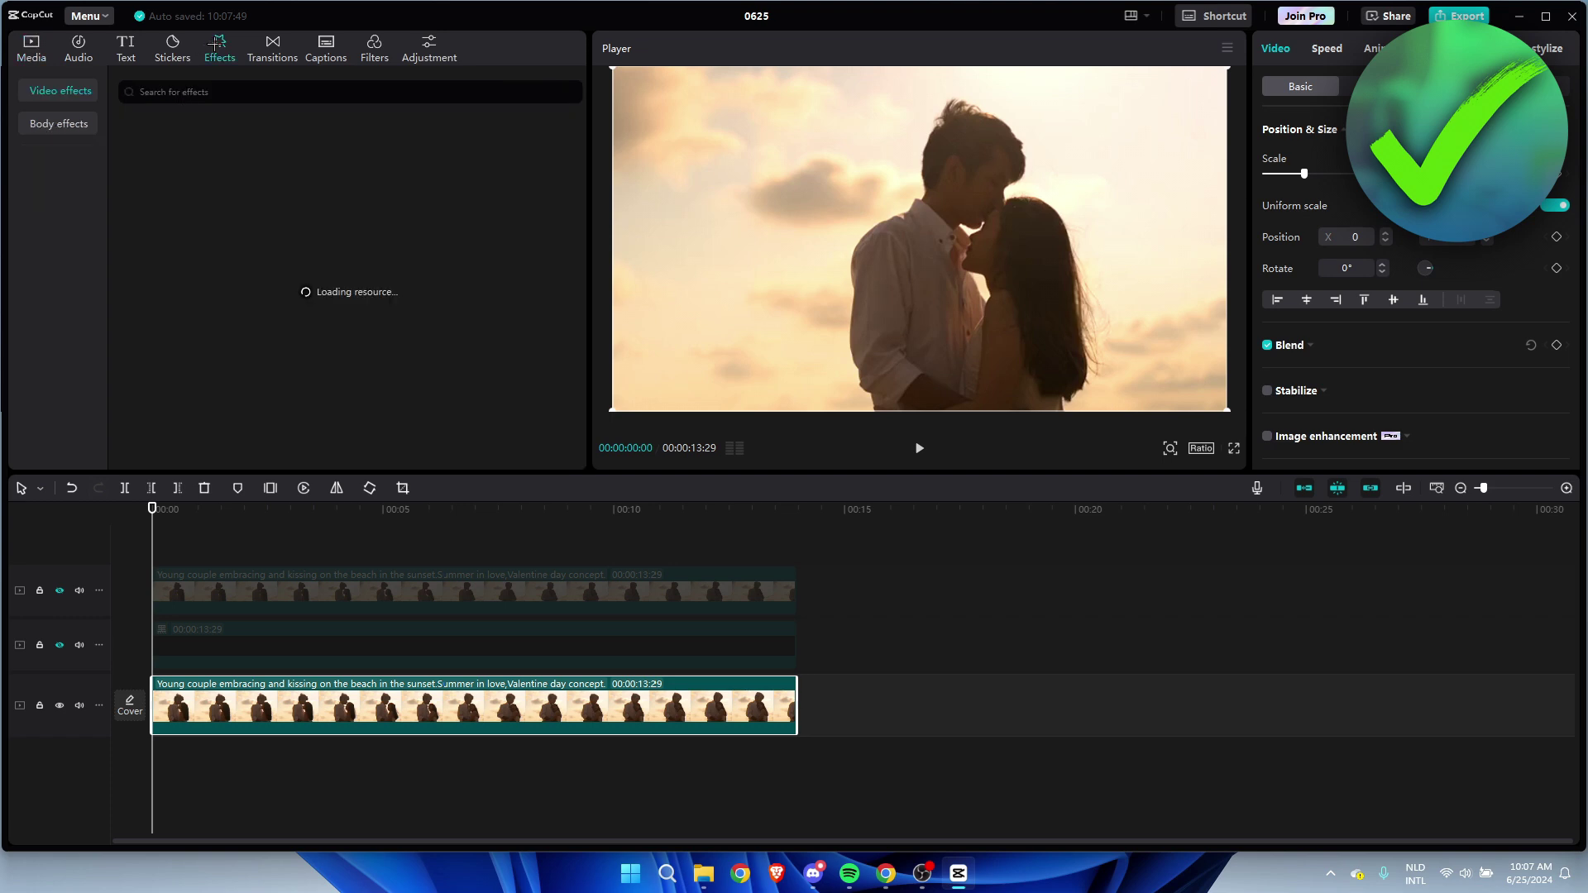
- Apply a slightly reduced Blur effect to the bottom couple video, then unhide the top copy
click(212, 92)
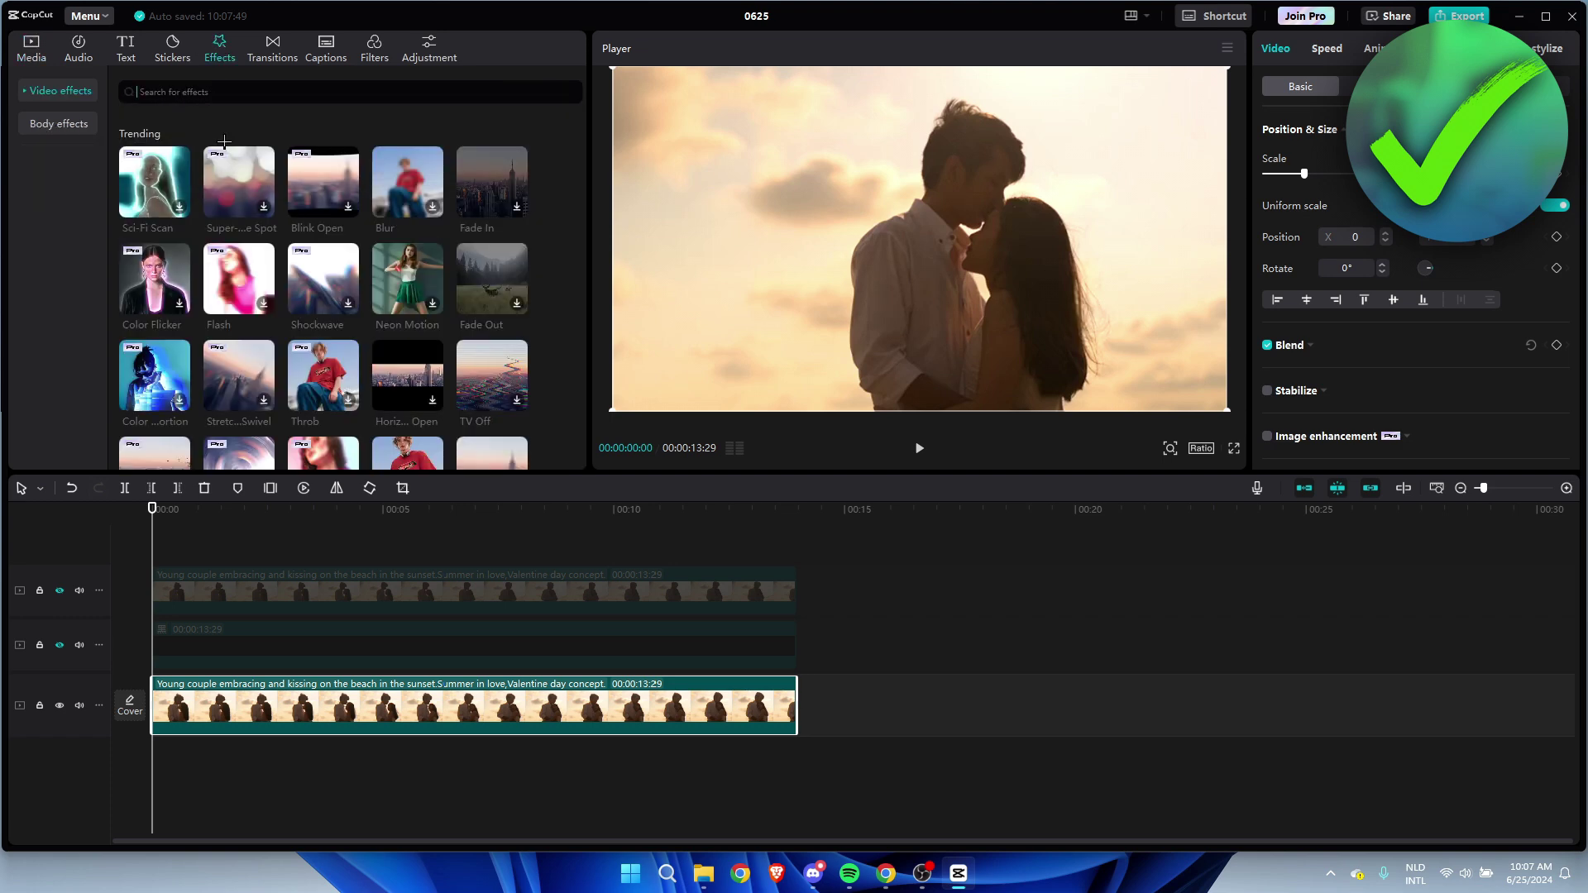
click(226, 141)
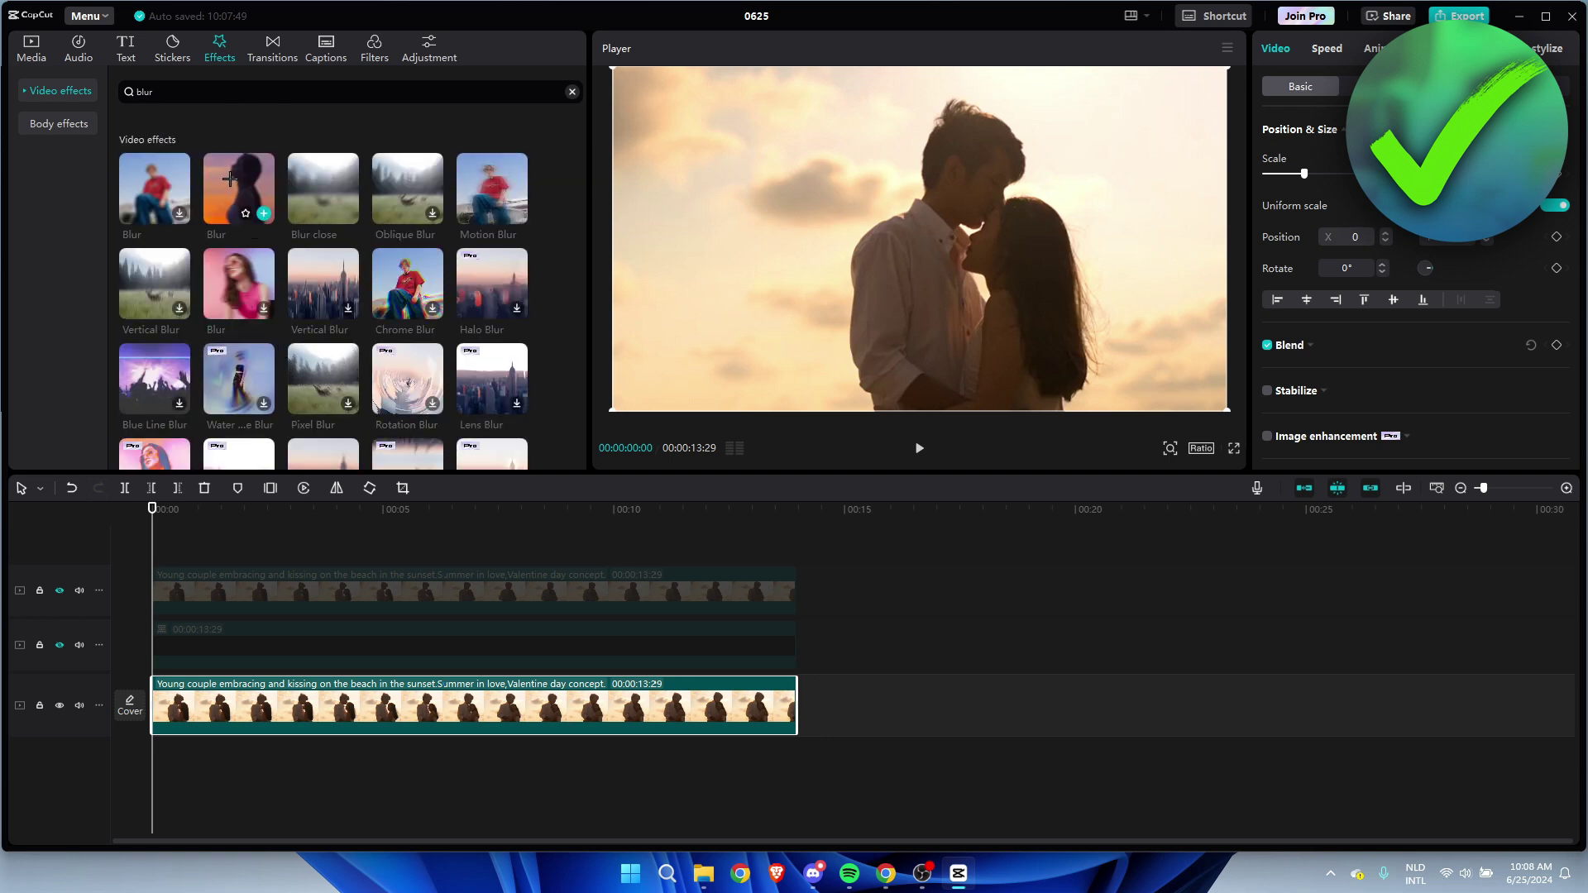
drag(147, 174, 173, 706)
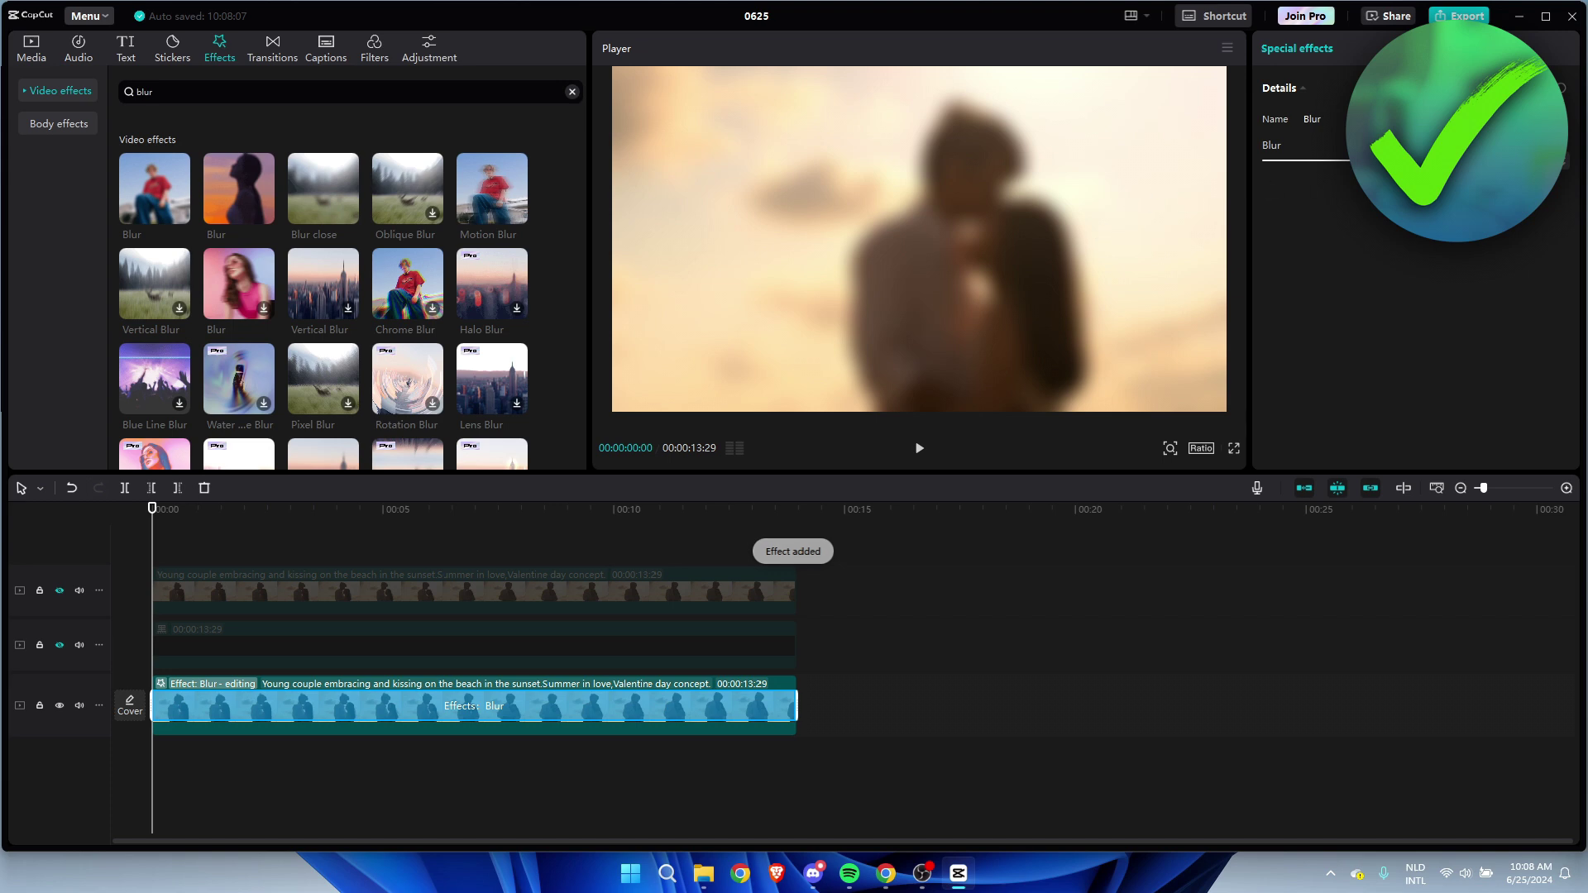
drag(1349, 159, 1320, 164)
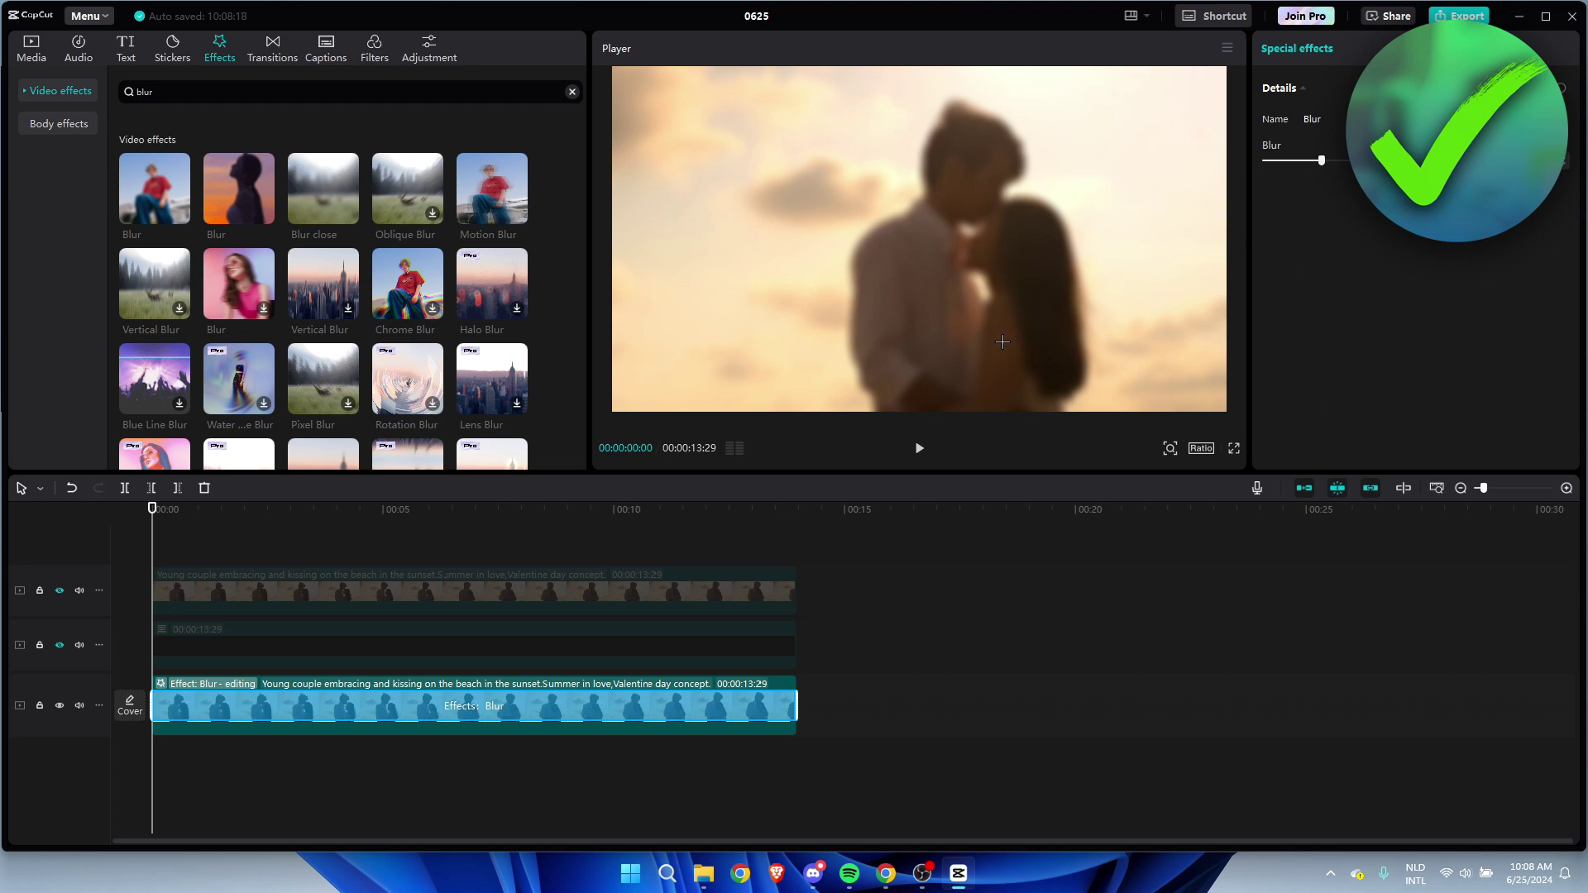
click(60, 590)
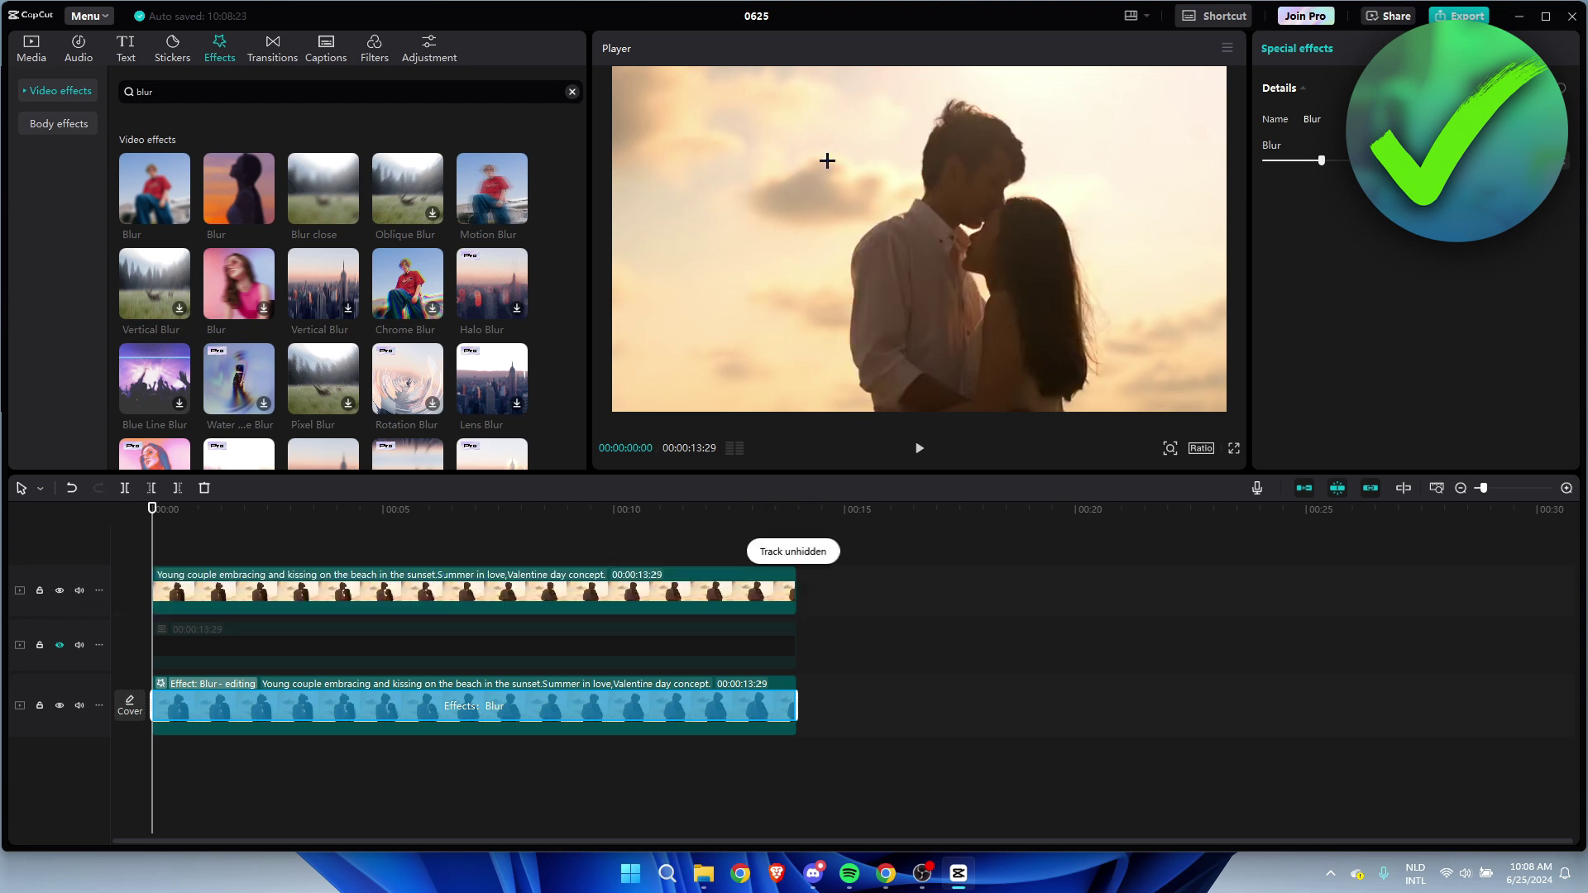
- Shrink the top video copy to a smaller frame and unhide the black clip's track
click(164, 593)
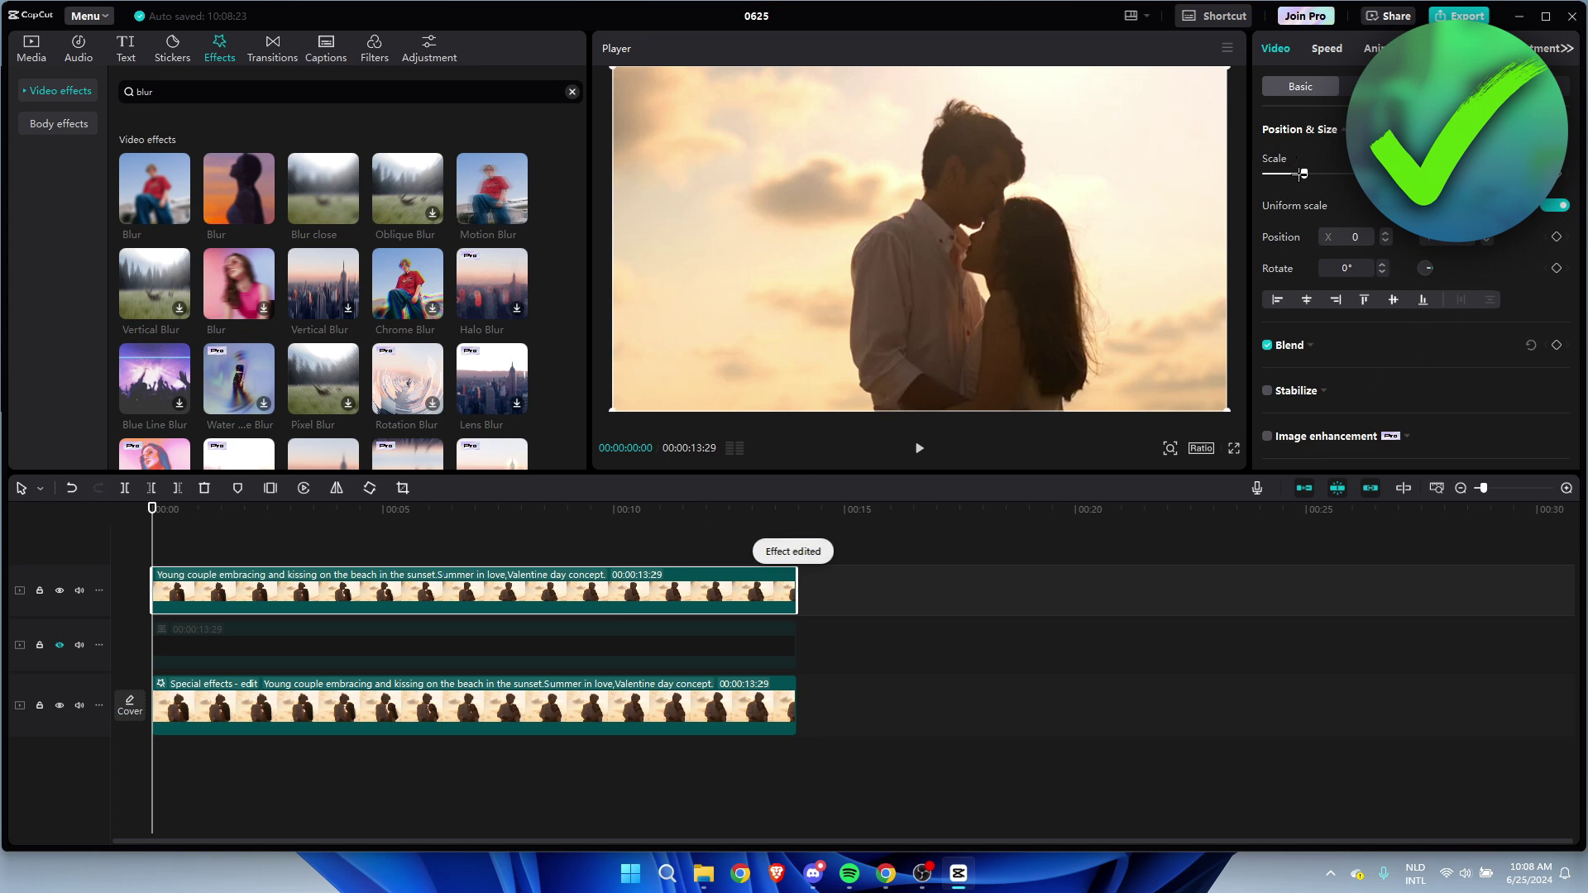
drag(1304, 174, 1293, 173)
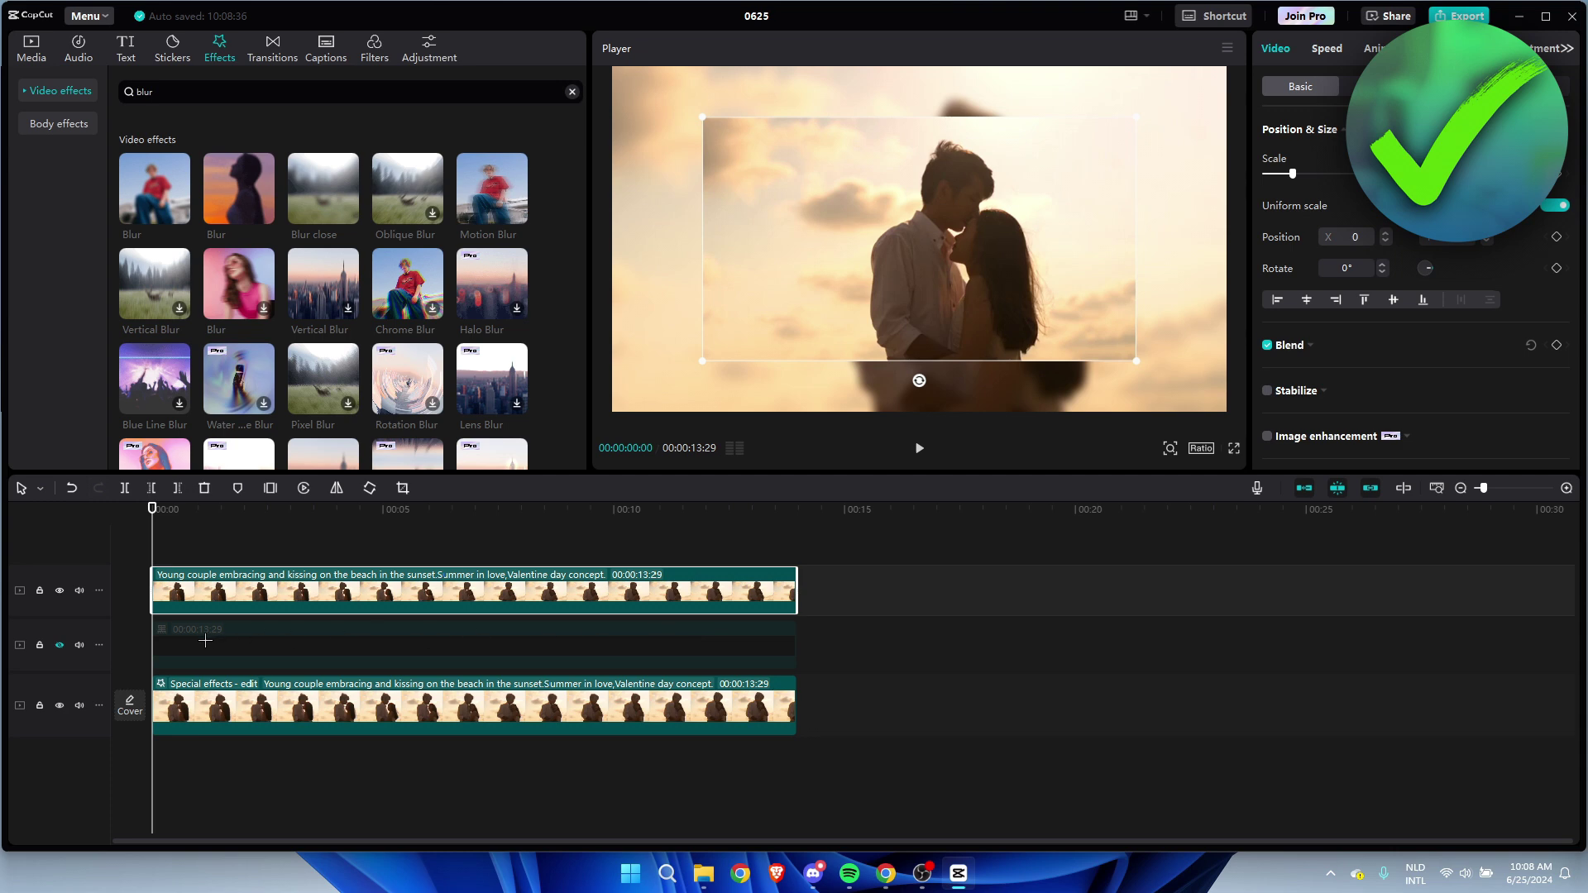
click(59, 644)
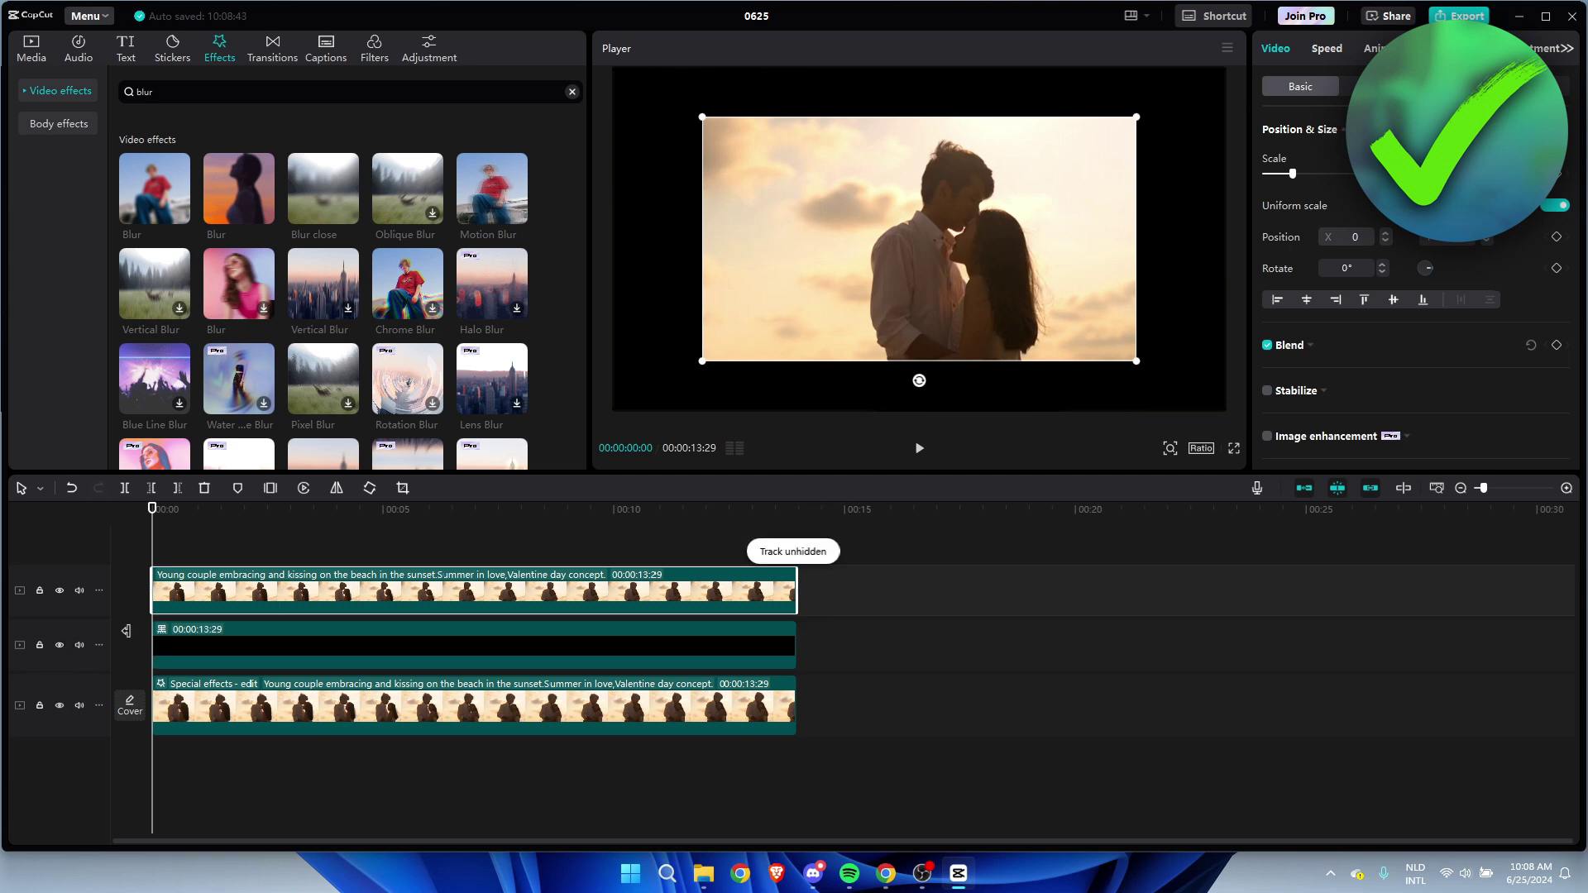
click(263, 643)
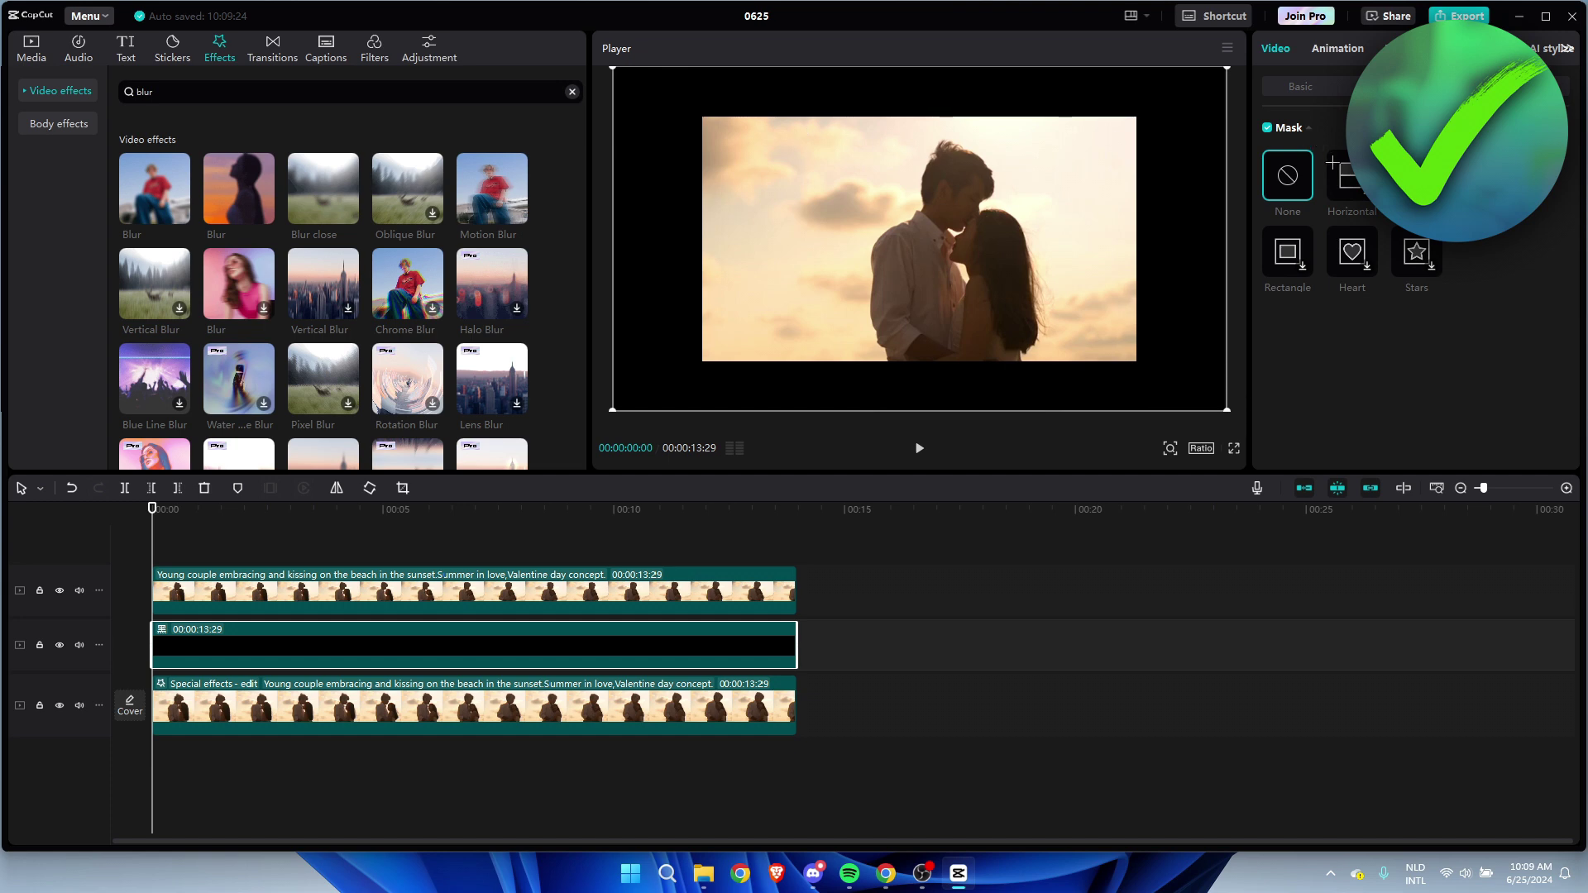
- Mask the black clip with a 232×140 rectangle, Feather 3 and Round corners 18
click(1291, 245)
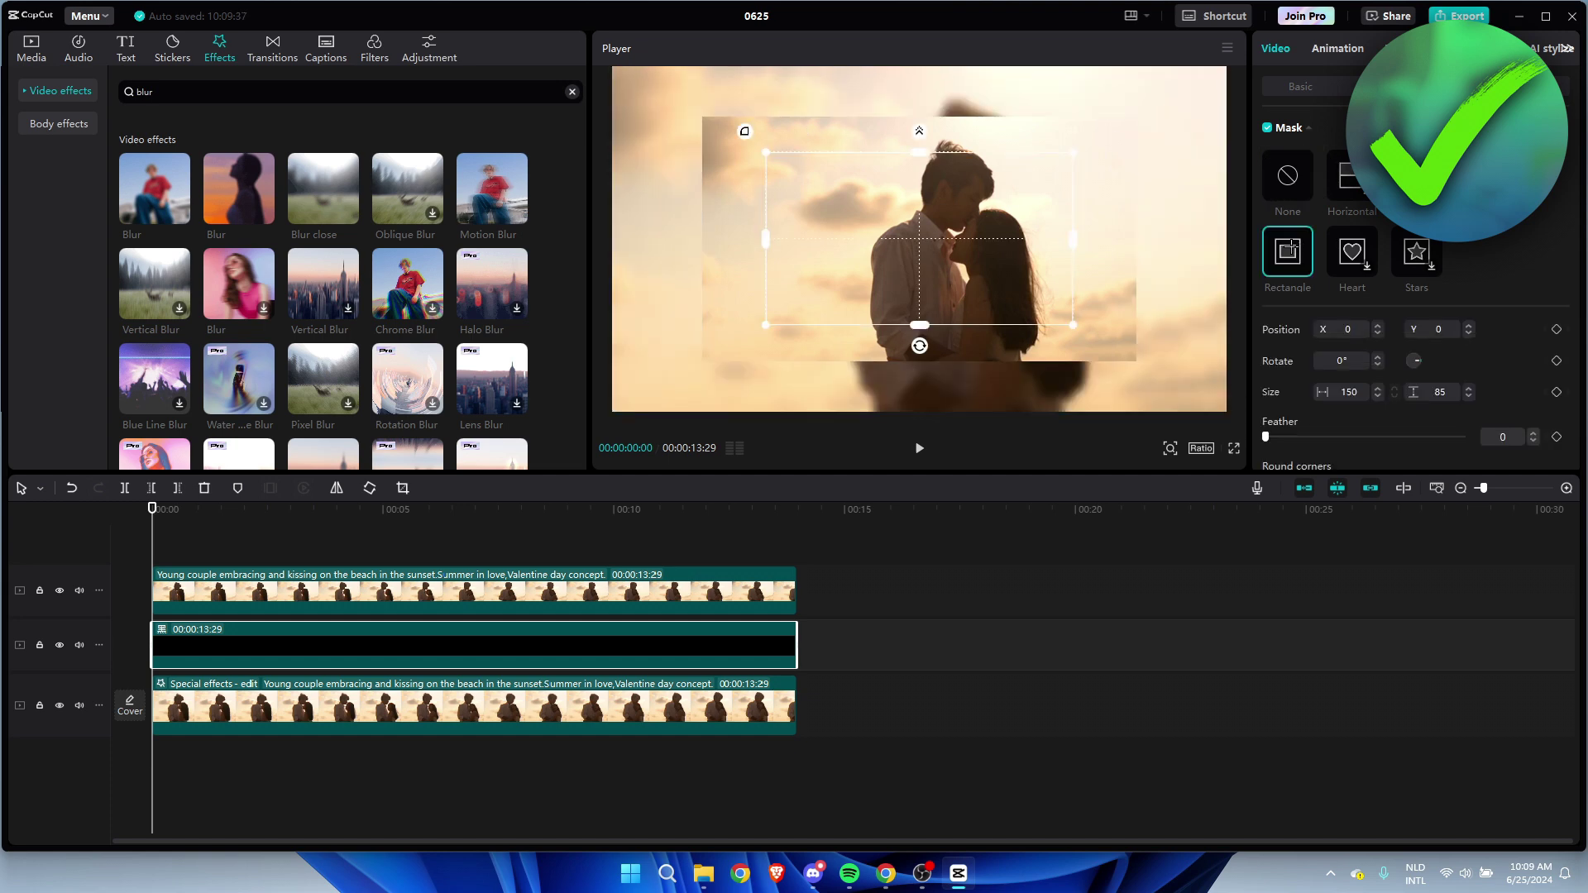
drag(764, 152, 679, 107)
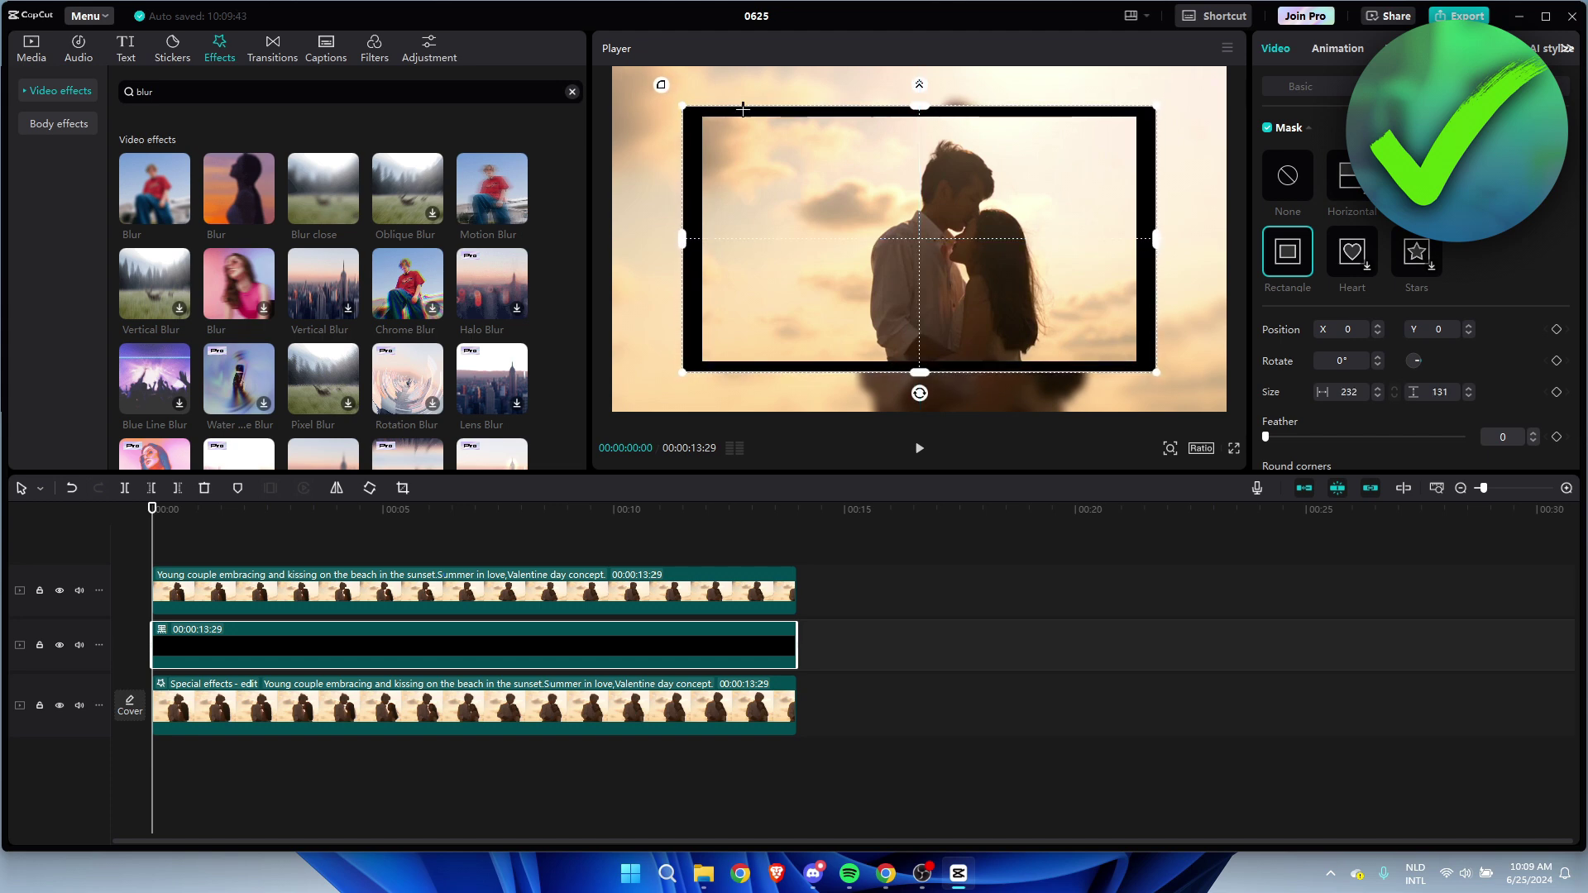
drag(918, 106, 917, 97)
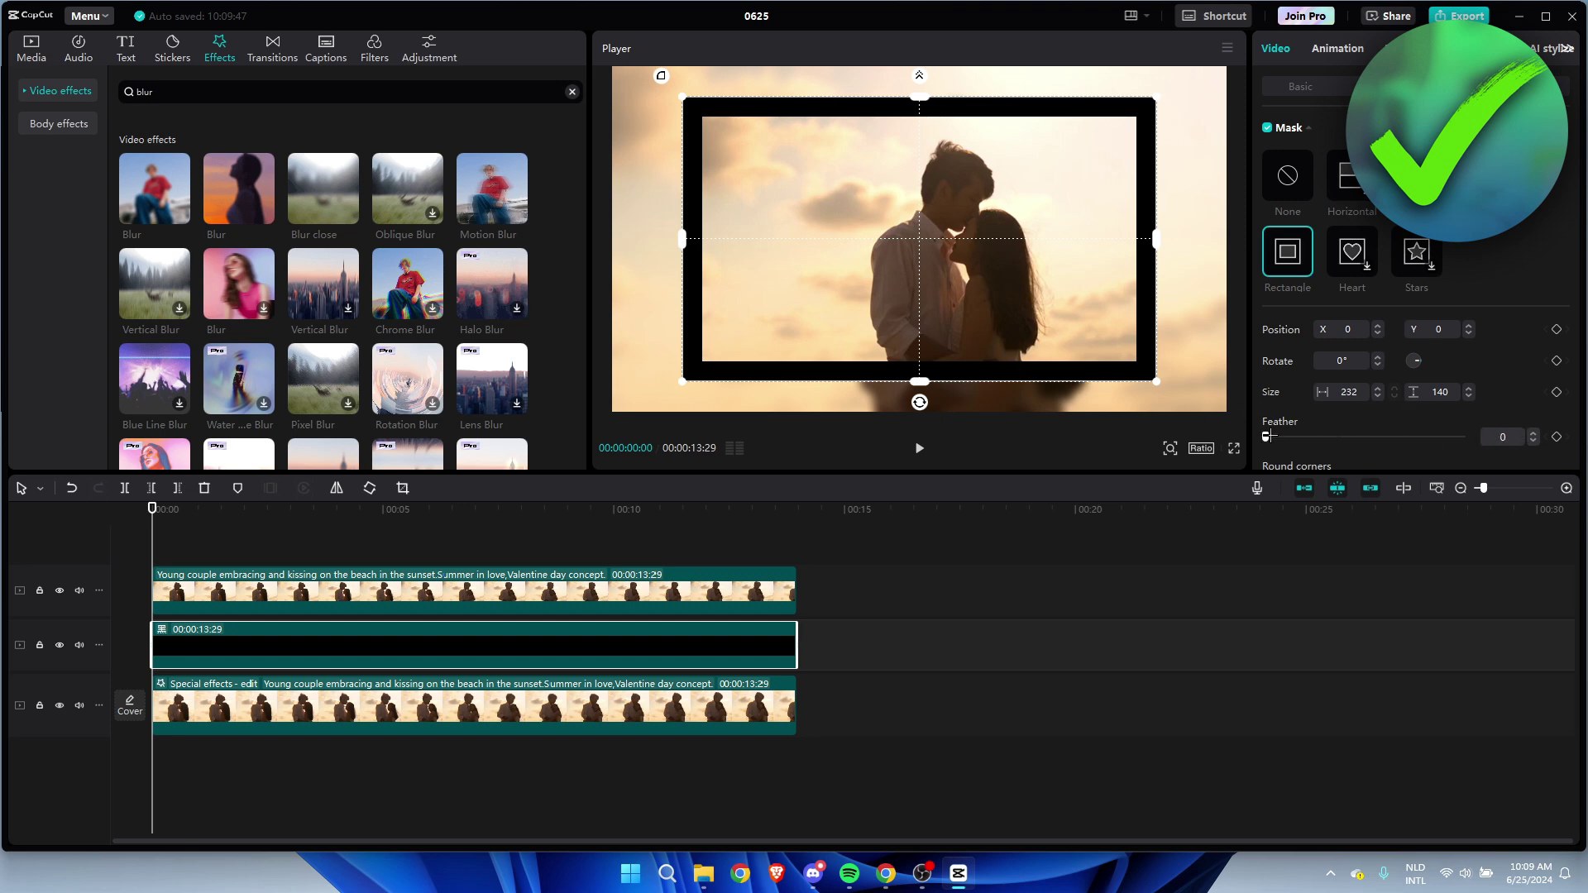
drag(1266, 435, 1268, 435)
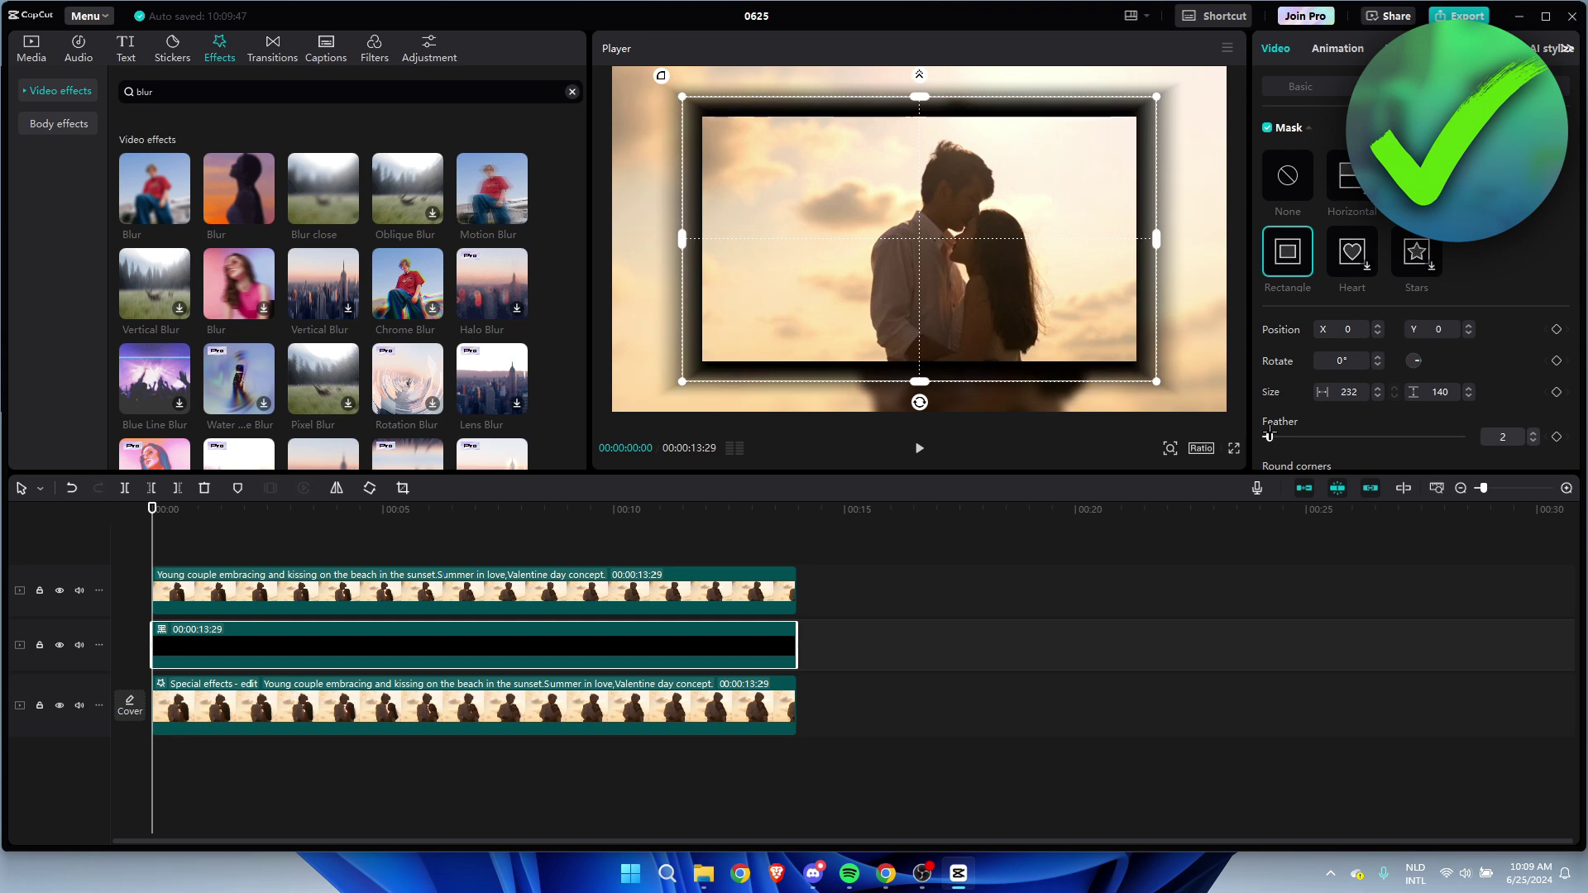
drag(1268, 435, 1271, 435)
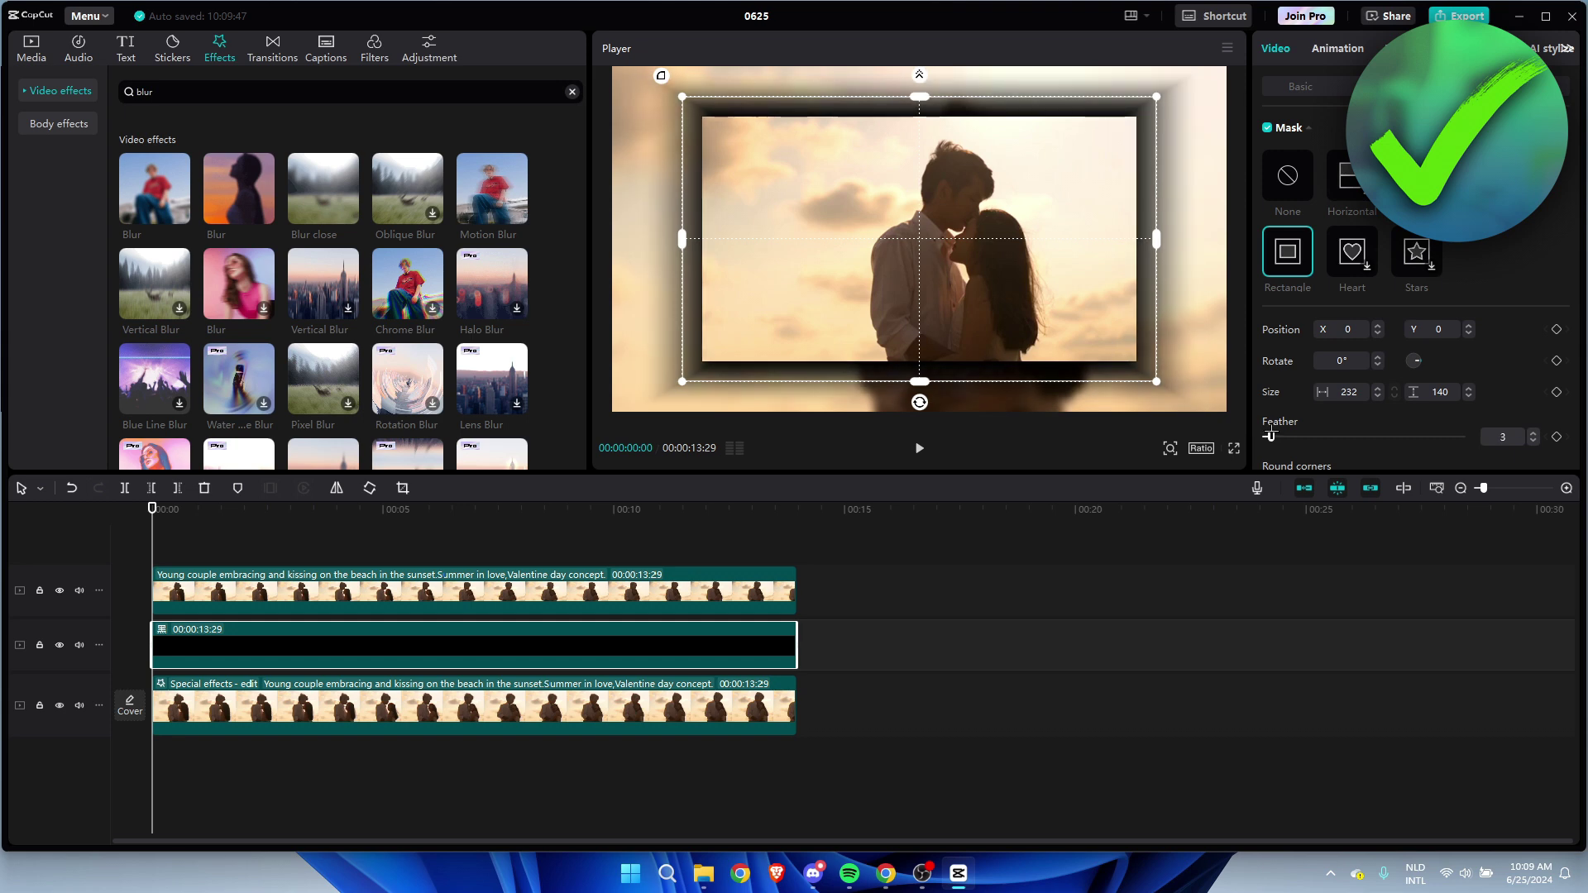
scroll(1271, 436, down, 1)
drag(1267, 445, 1301, 445)
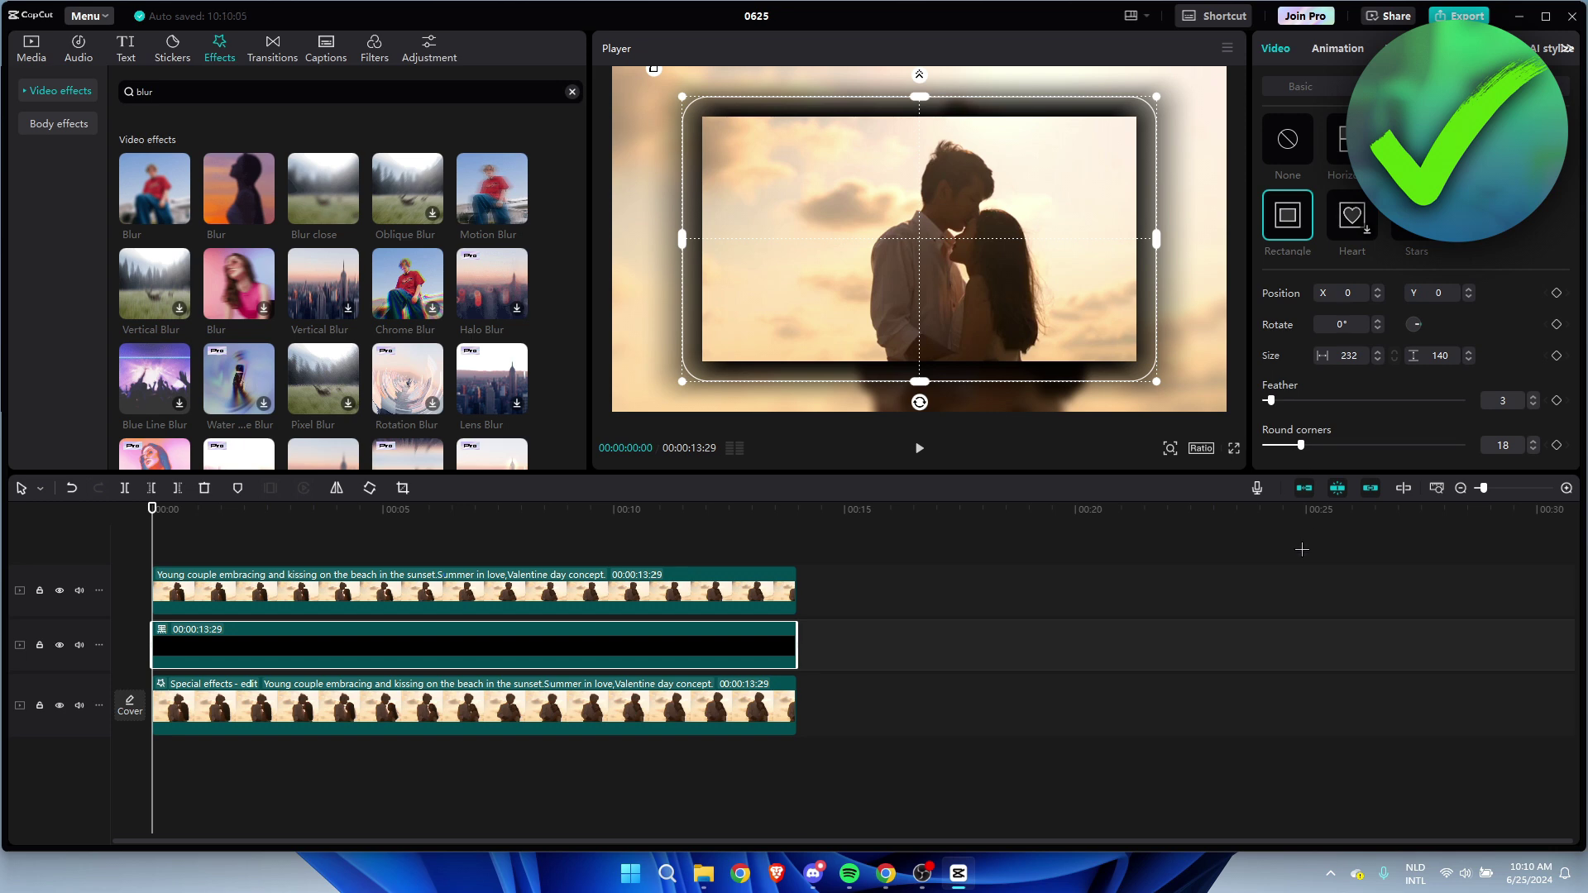
click(1299, 580)
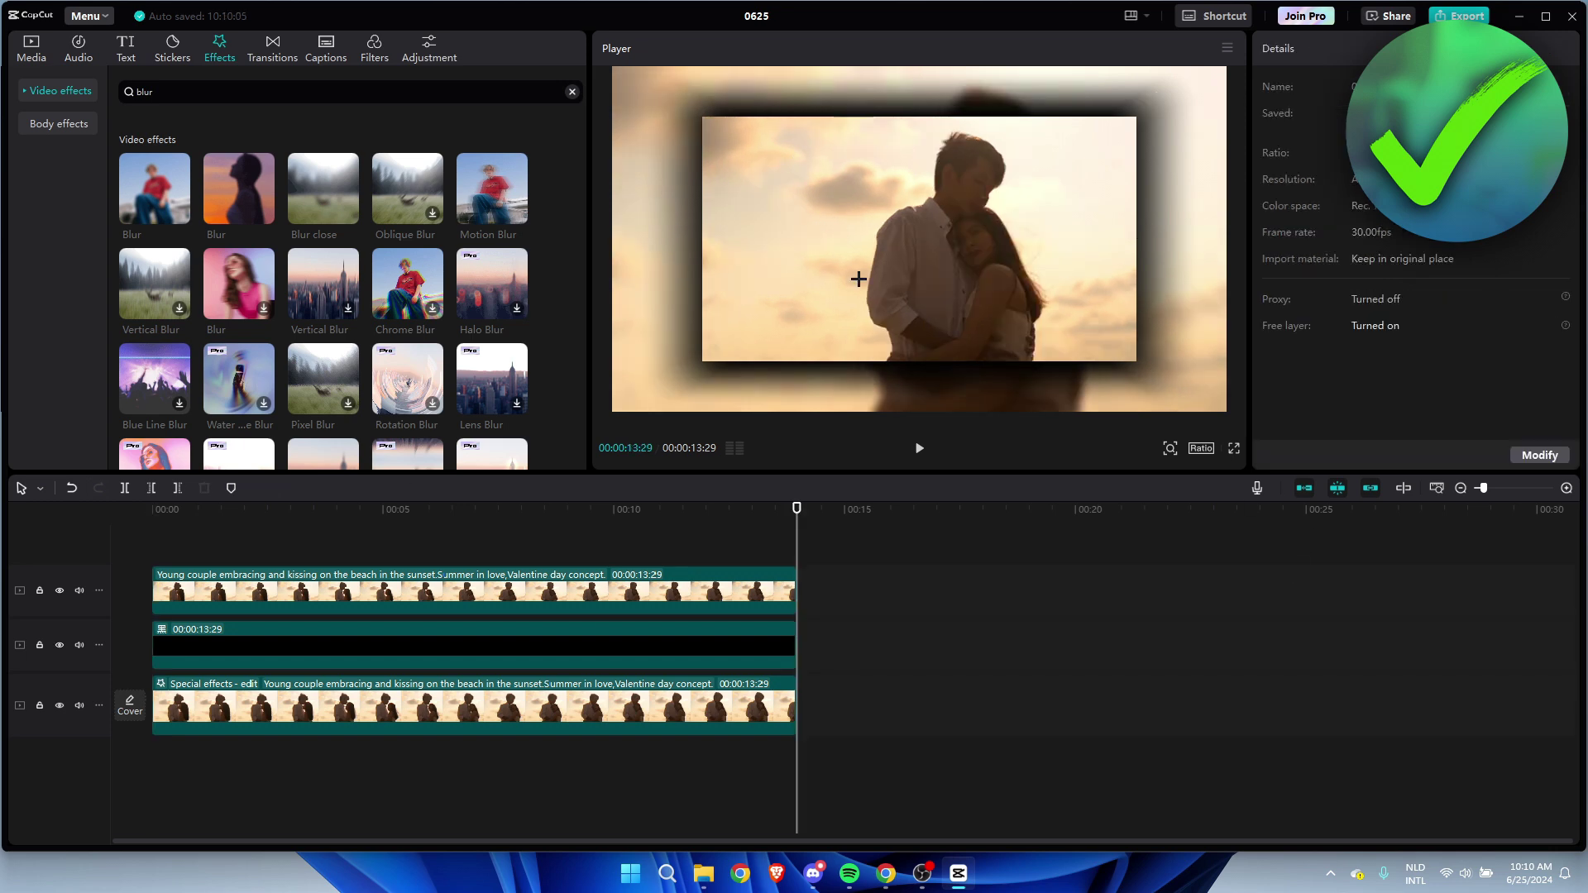
- Set the blurred bottom couple video's Blend opacity to 53%
drag(800, 515, 111, 515)
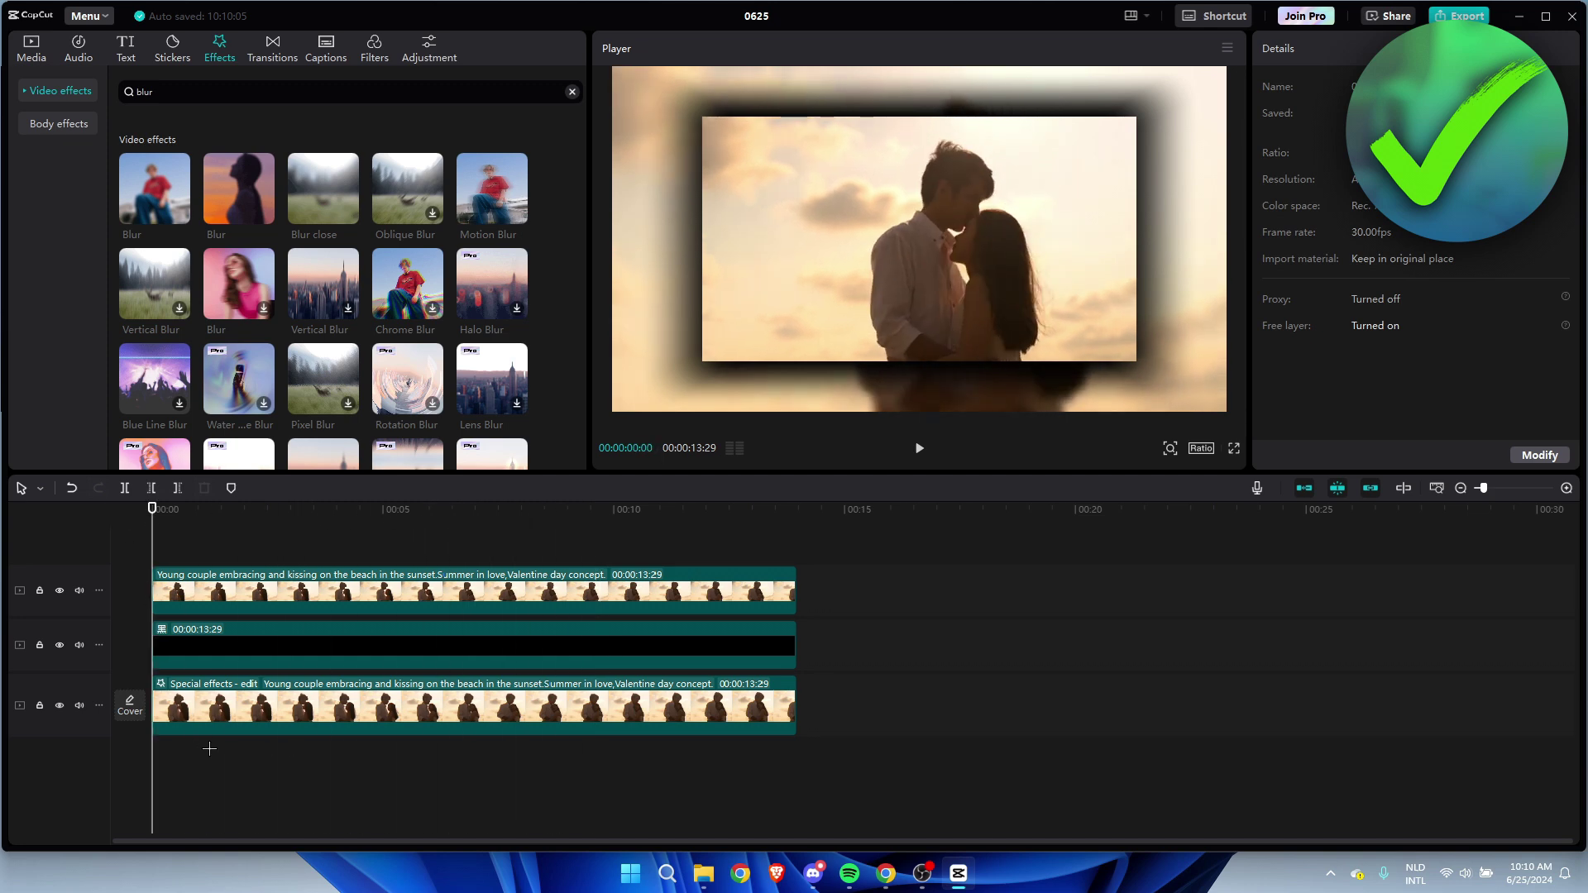
click(211, 709)
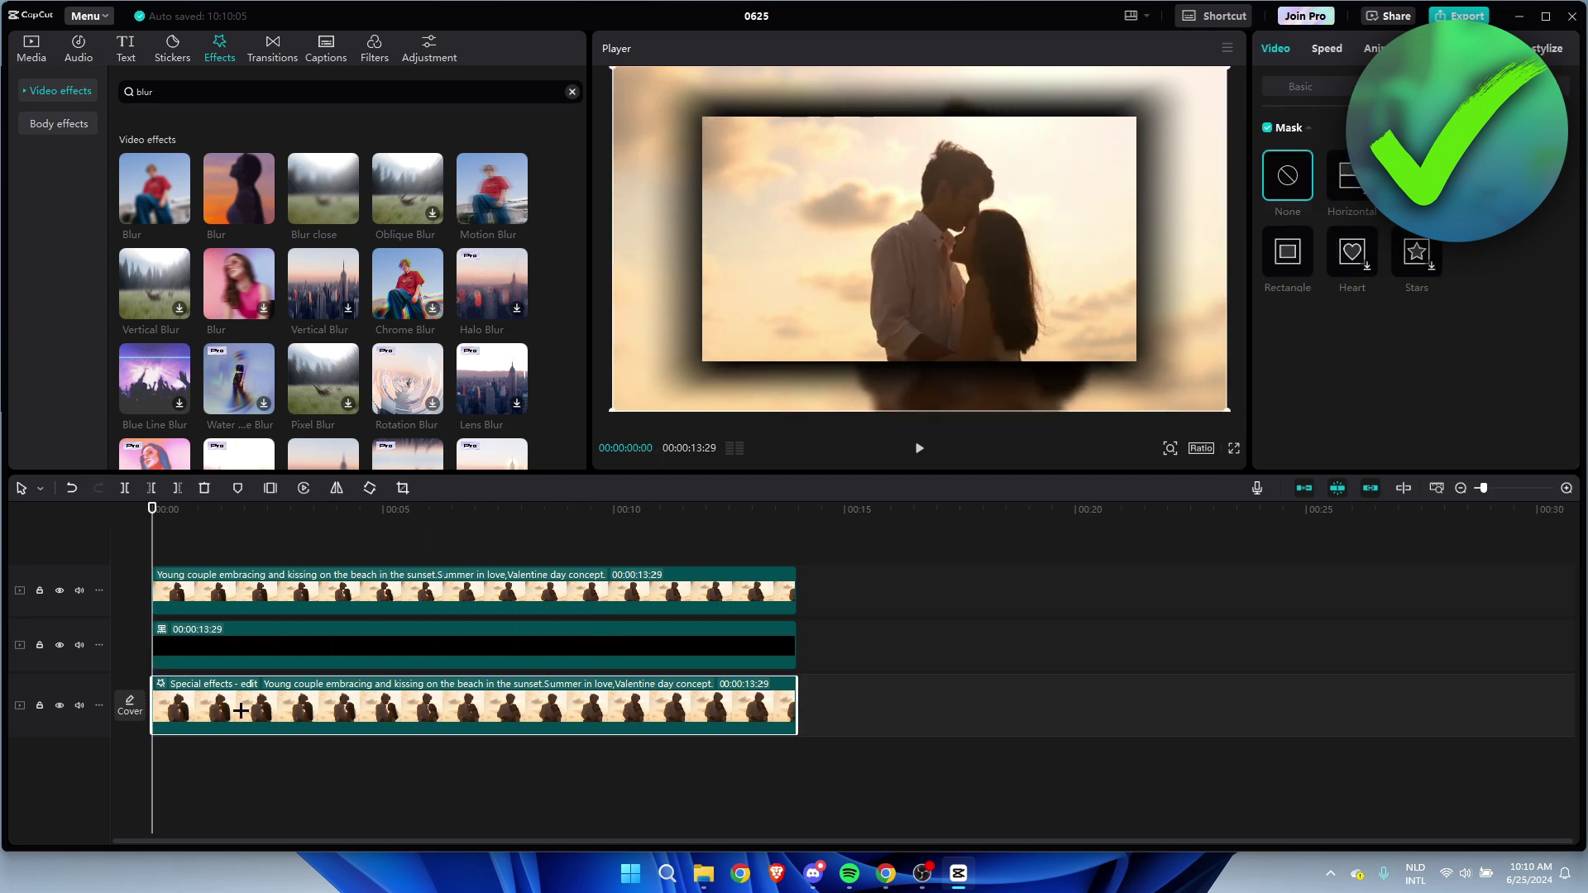
click(1295, 84)
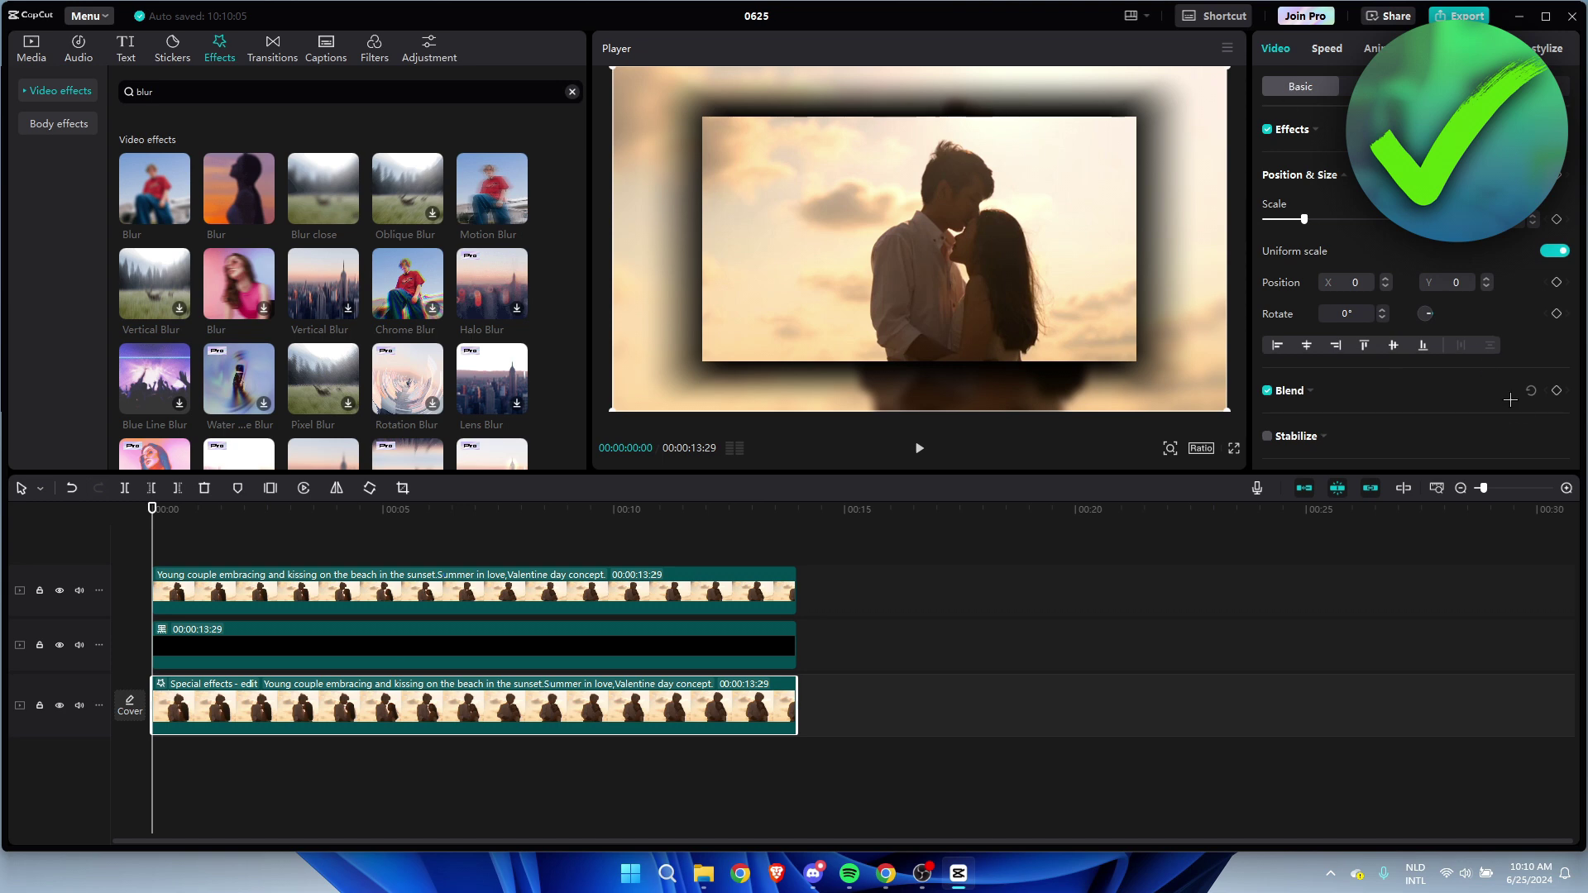
scroll(1411, 311, down, 5)
scroll(1411, 311, up, 5)
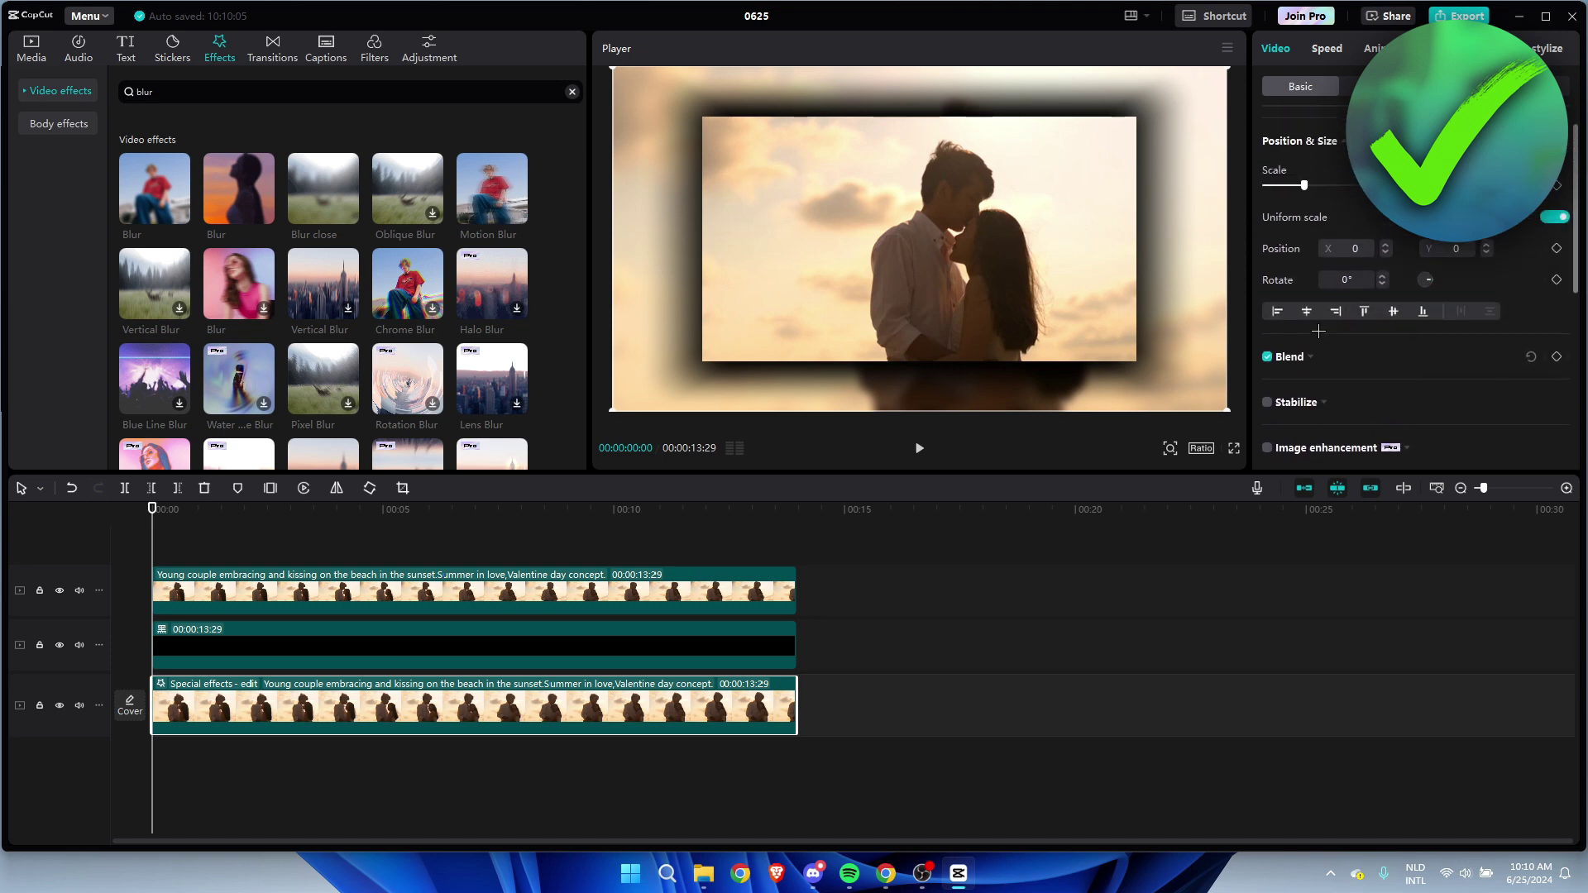
click(1313, 395)
scroll(1358, 400, down, 1)
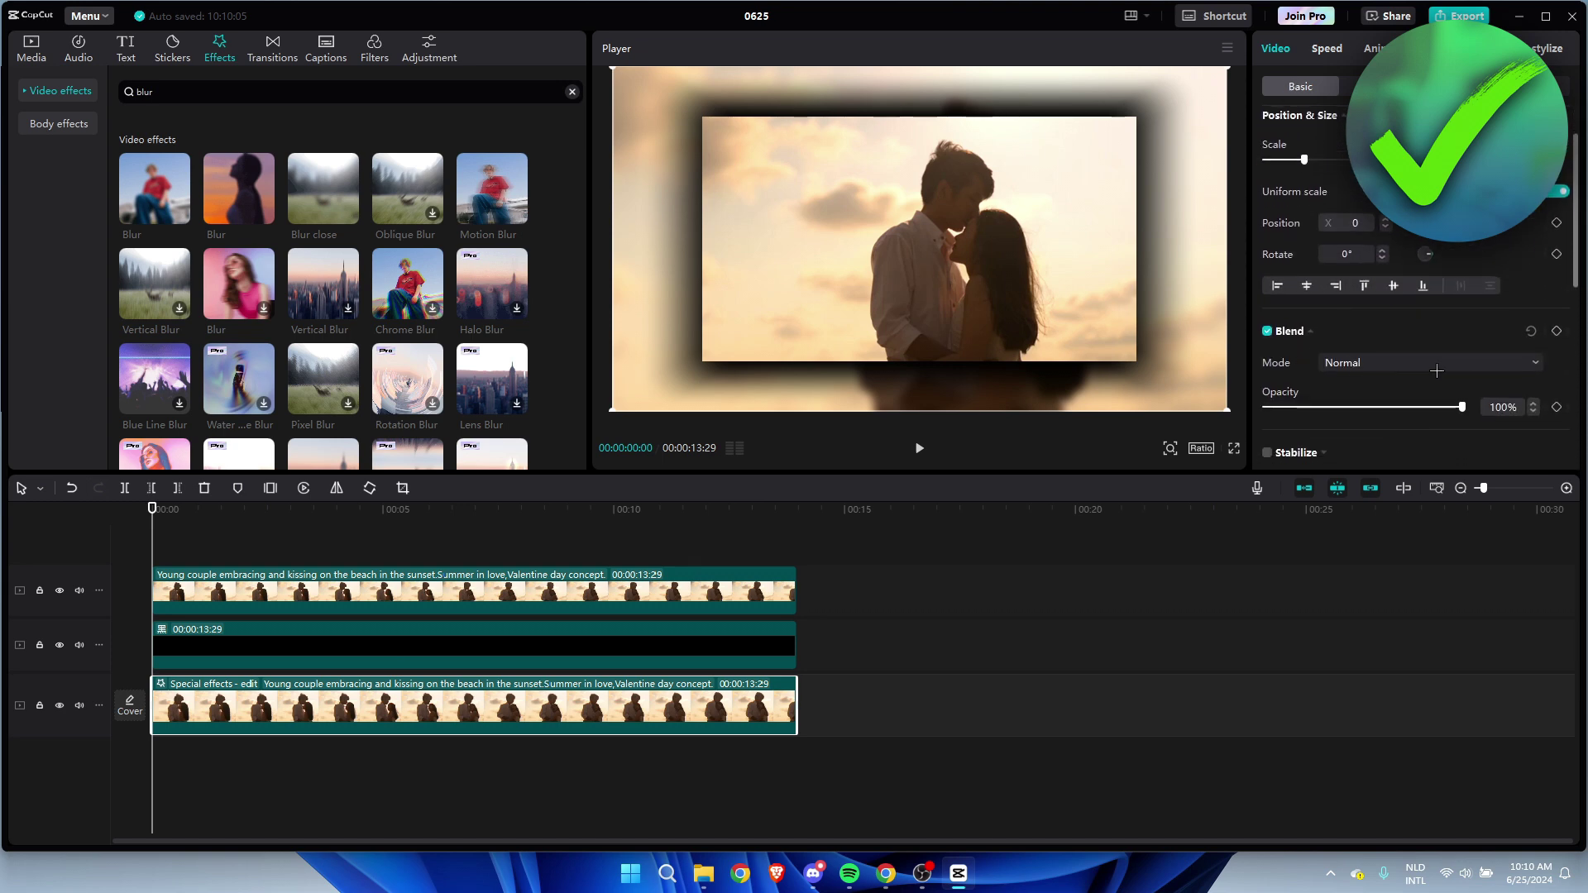
drag(1462, 407, 1369, 407)
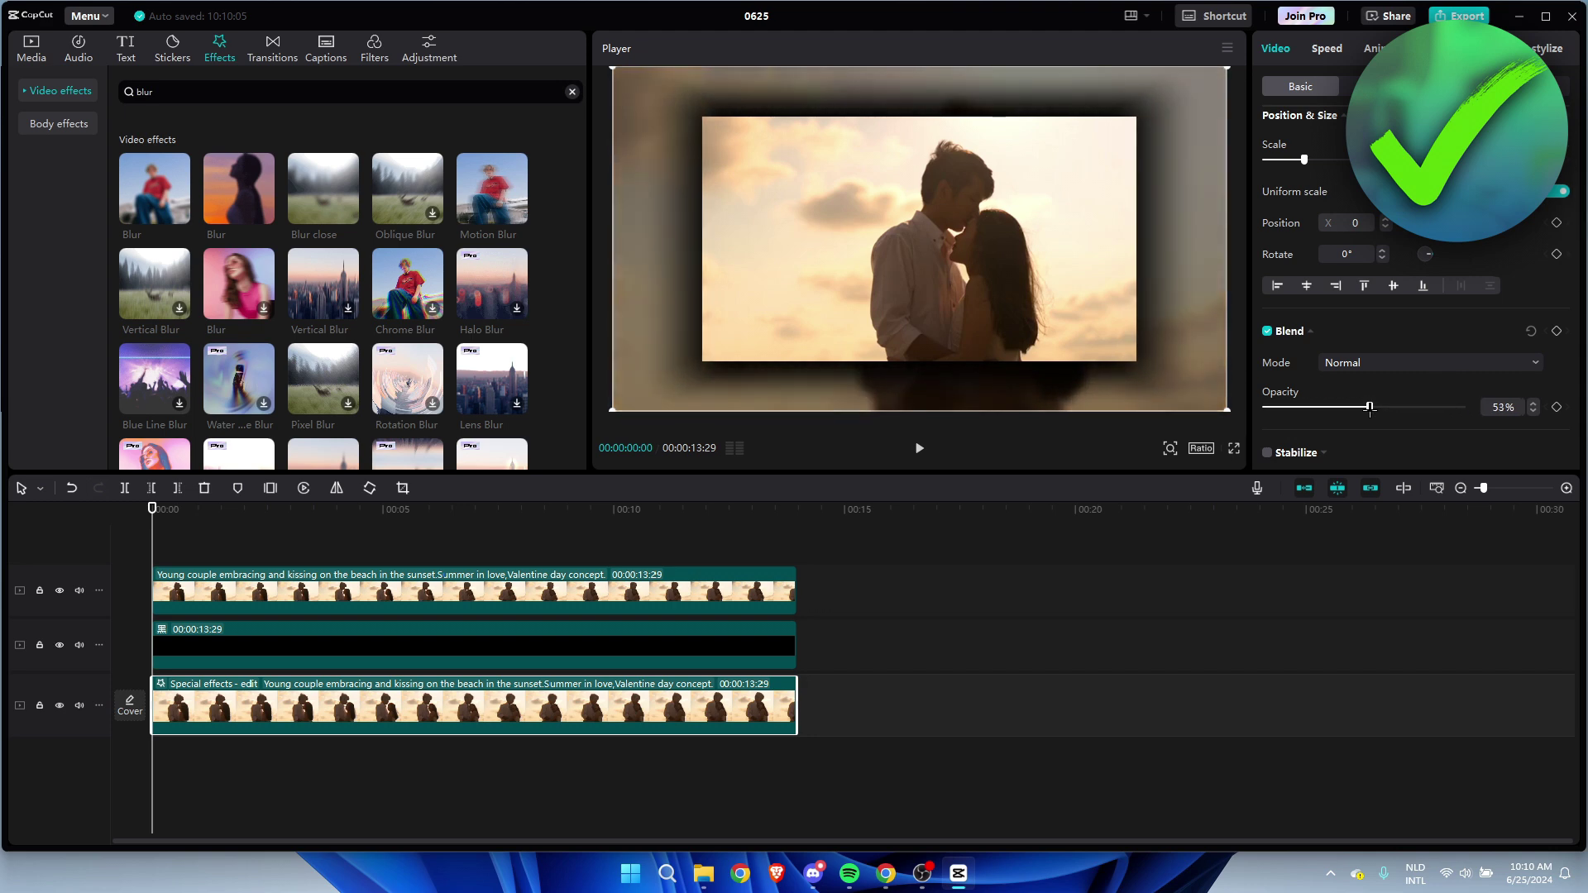
click(918, 447)
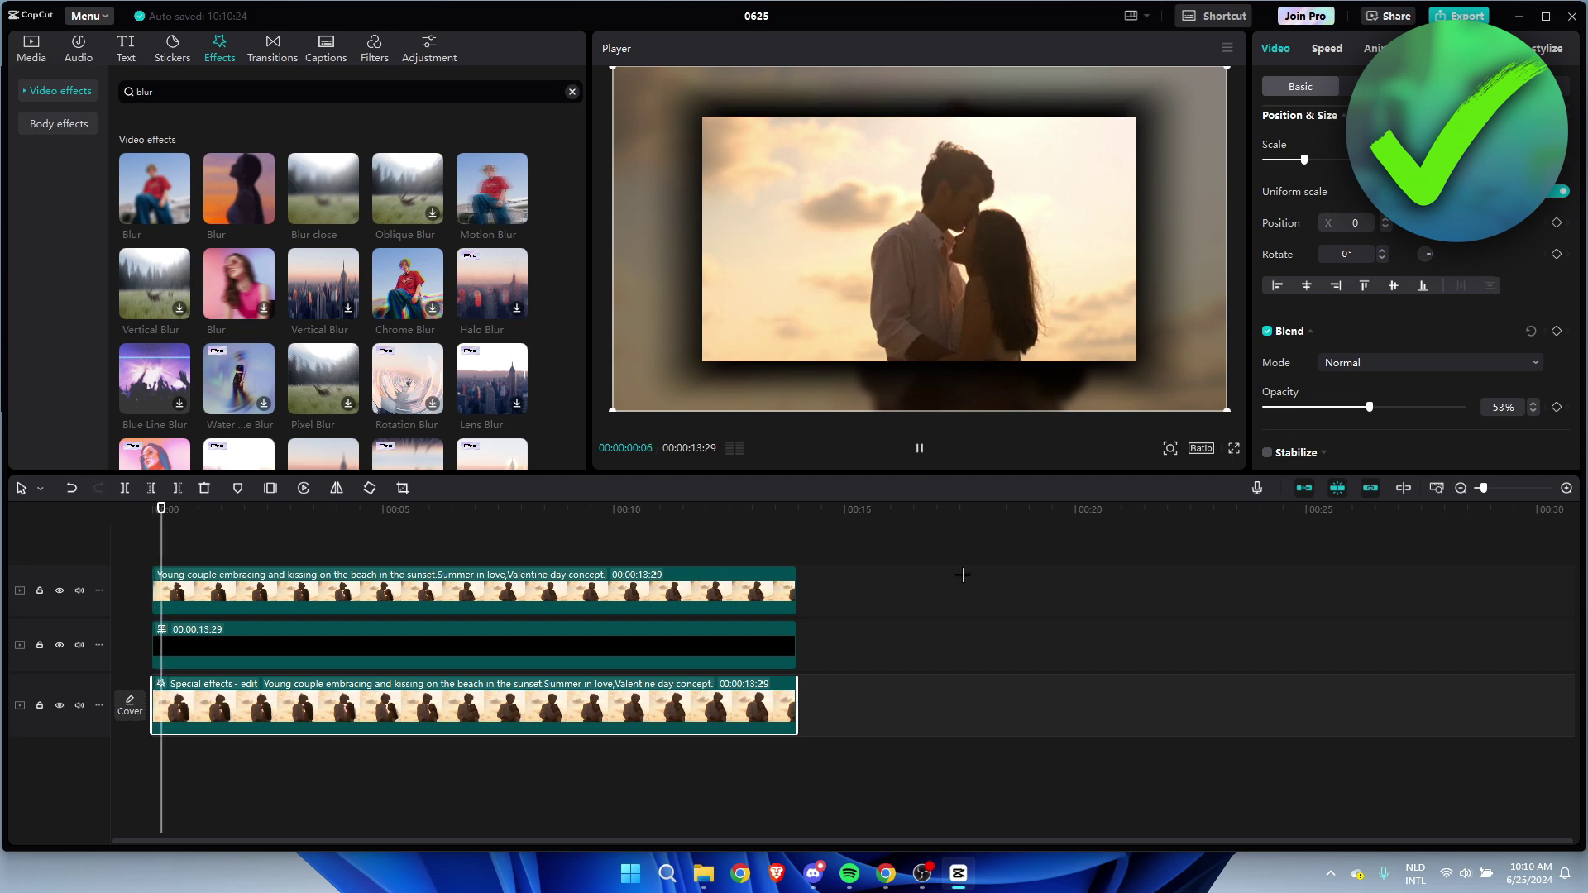
click(1011, 651)
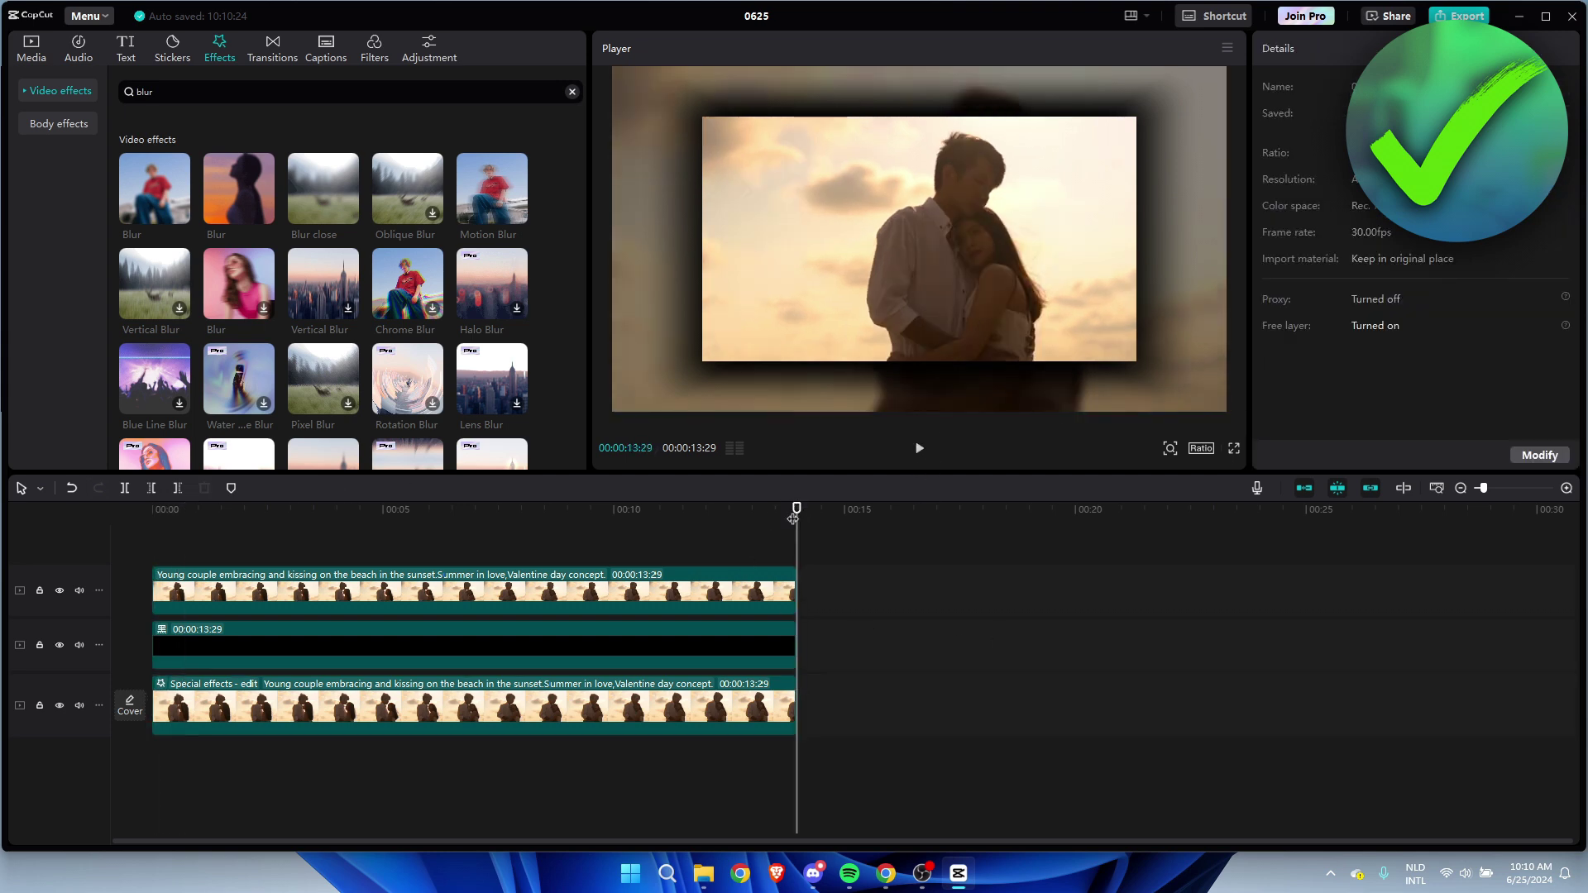
click(333, 511)
key(Home)
click(918, 447)
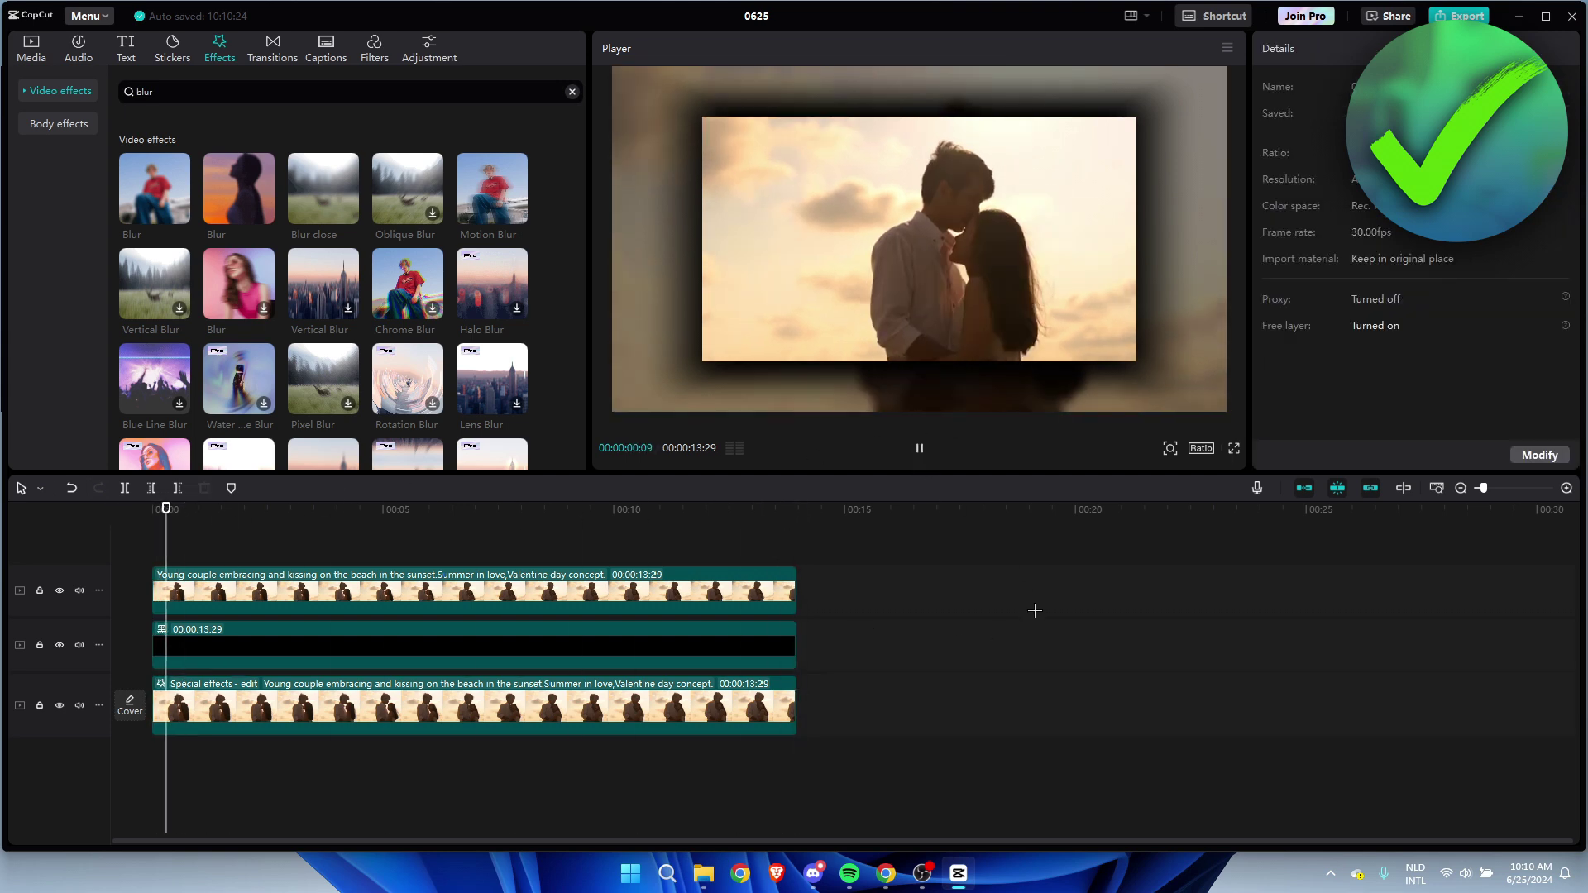